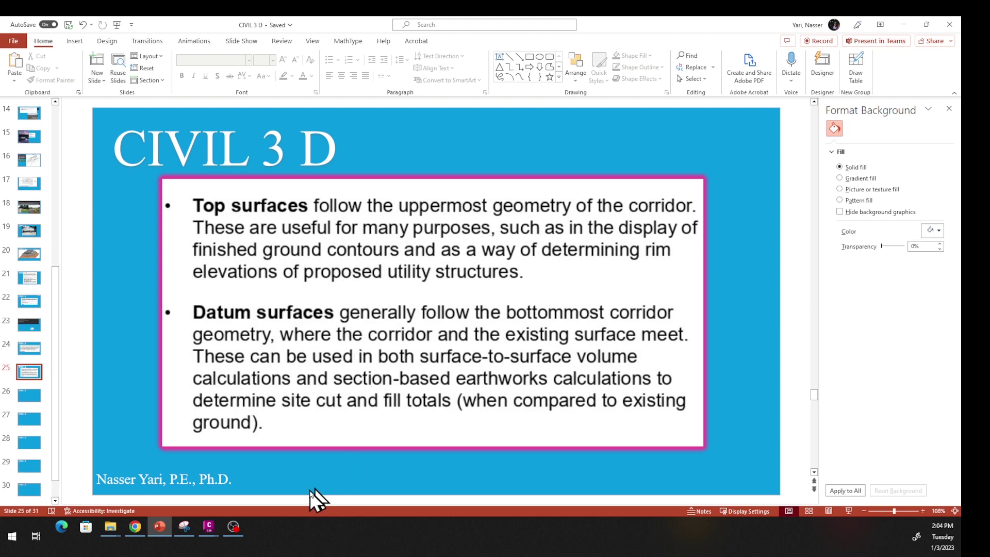
# Show thumbnail previews of the open Civil 3D drawings from the taskbar
pyautogui.click(208, 525)
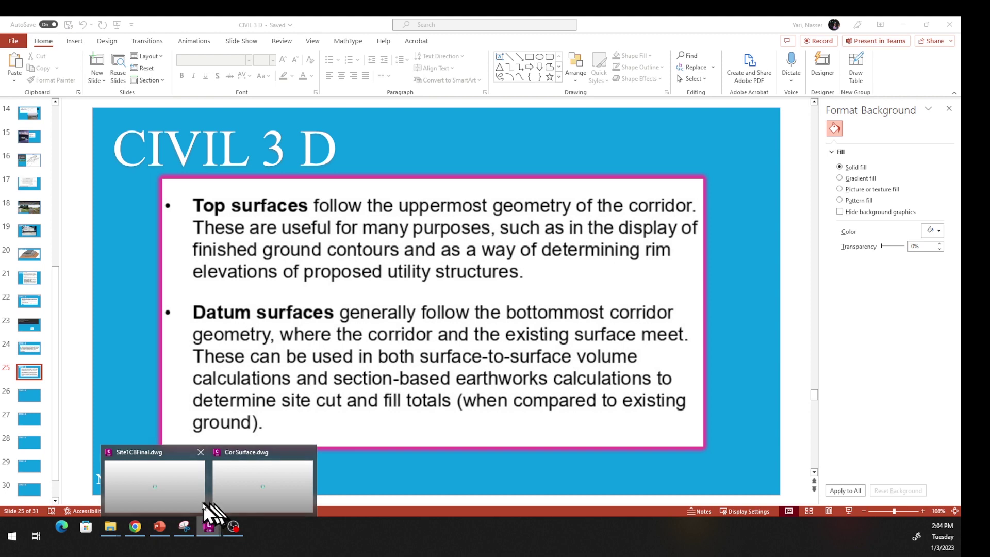
# Inspect the corridor cross-section in Site1CBFinal, then switch to the Cor Surface drawing
pyautogui.click(175, 497)
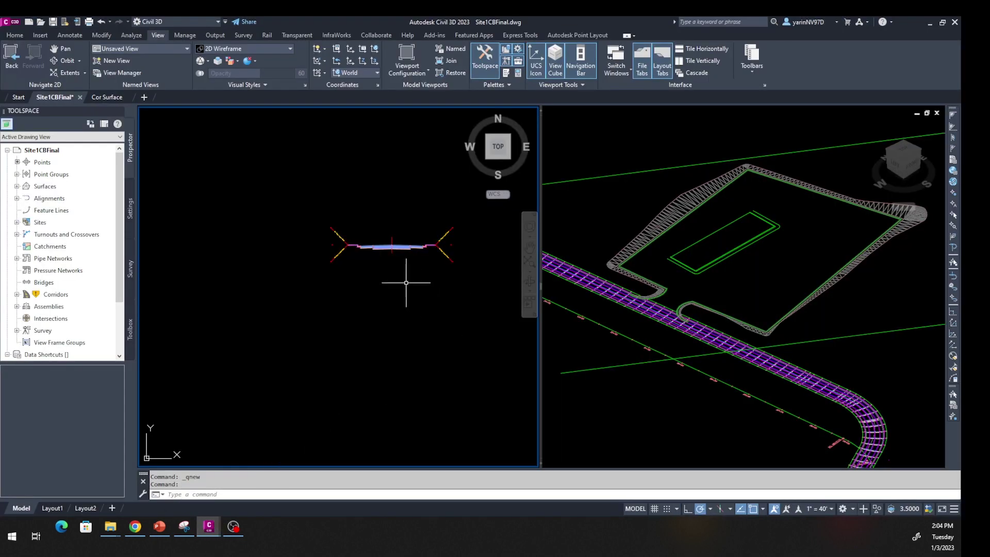
pyautogui.scroll(4, 399, 276)
pyautogui.moveTo(431, 226); pyautogui.dragTo(441, 337, button='middle')
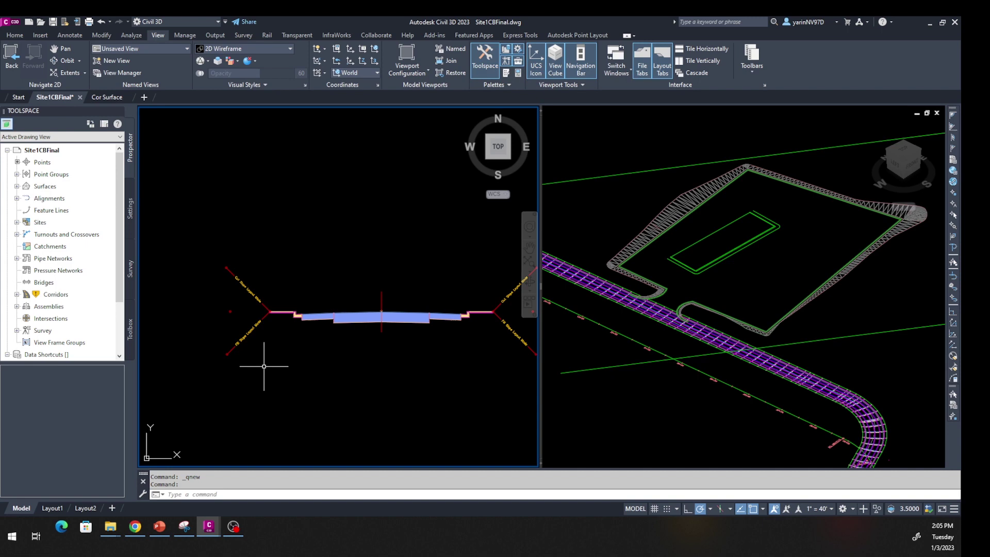
pyautogui.scroll(-3, 398, 330)
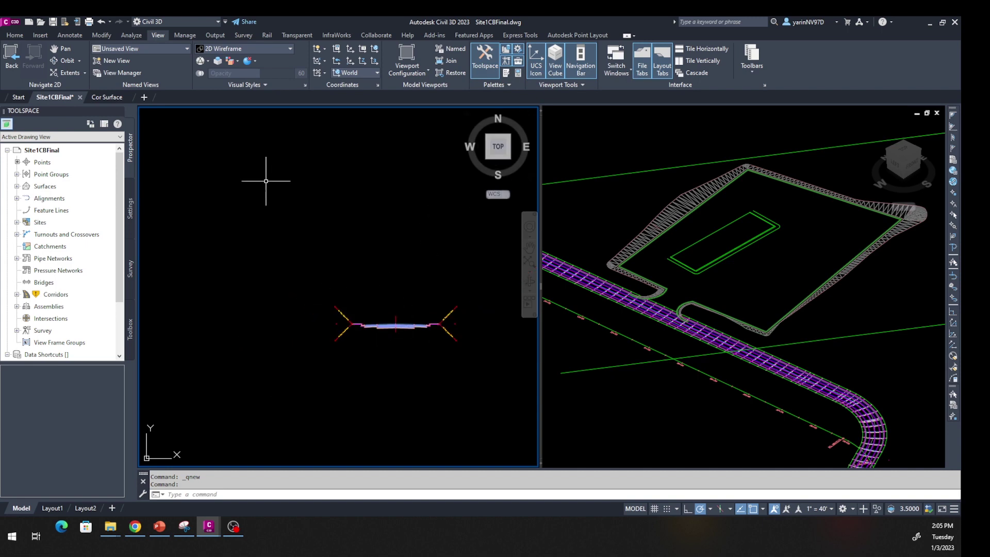
pyautogui.click(101, 98)
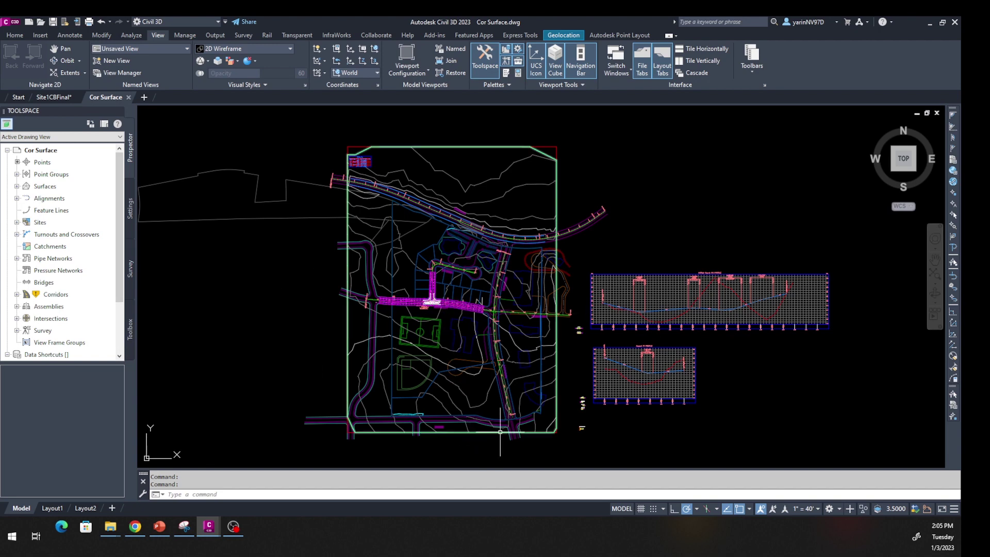
pyautogui.hotkey('alt', 'h')
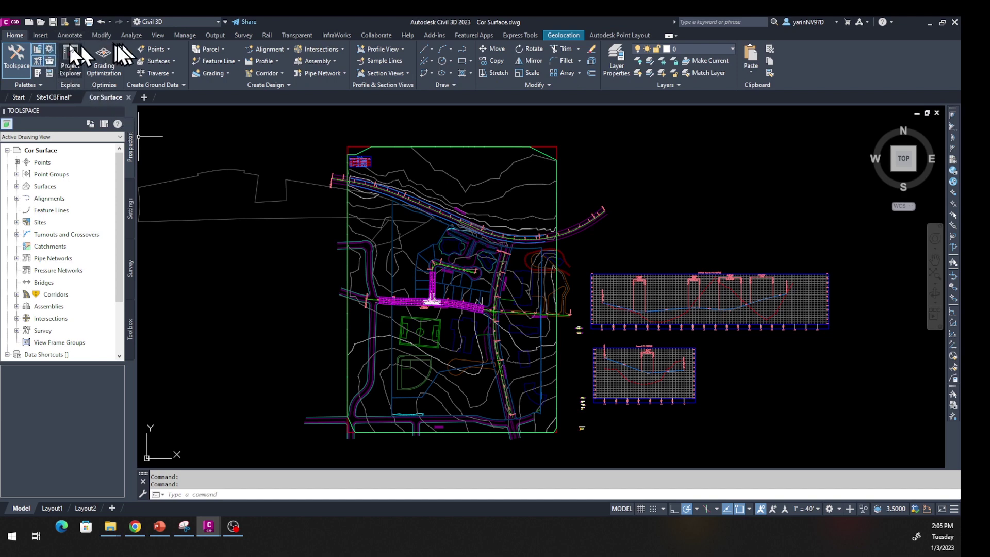
# Restore the Corr-Surfaces named view from the View tab's Named Views list
pyautogui.click(157, 35)
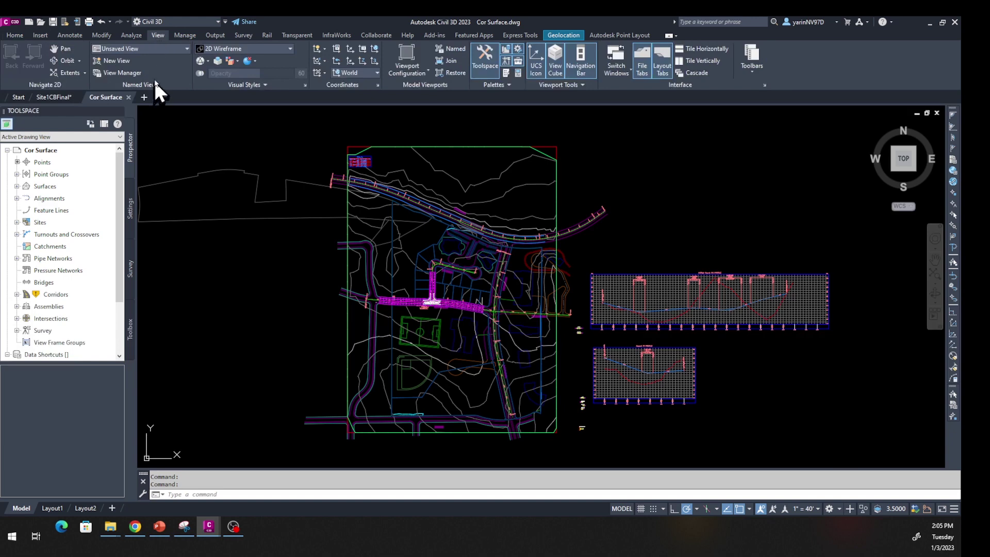
pyautogui.click(186, 48)
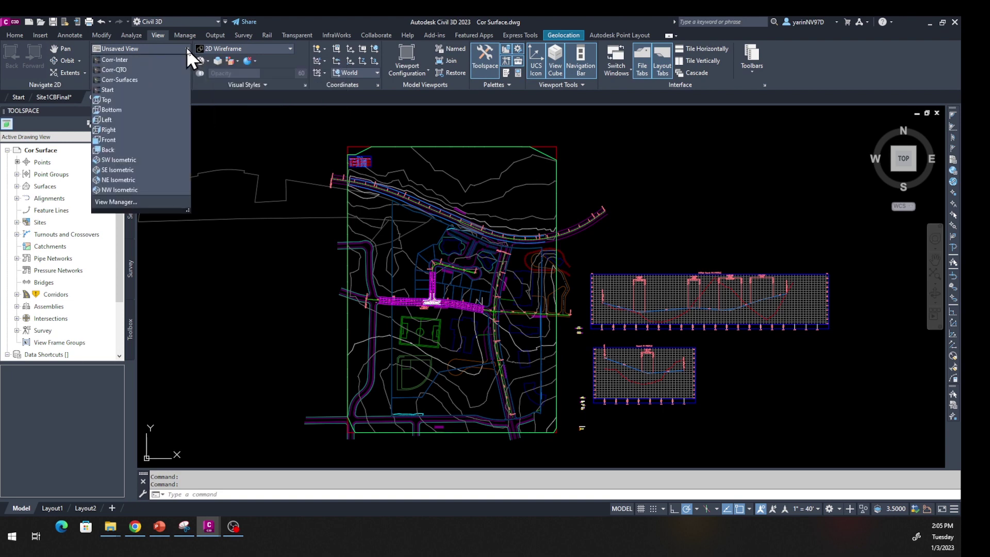
pyautogui.click(110, 80)
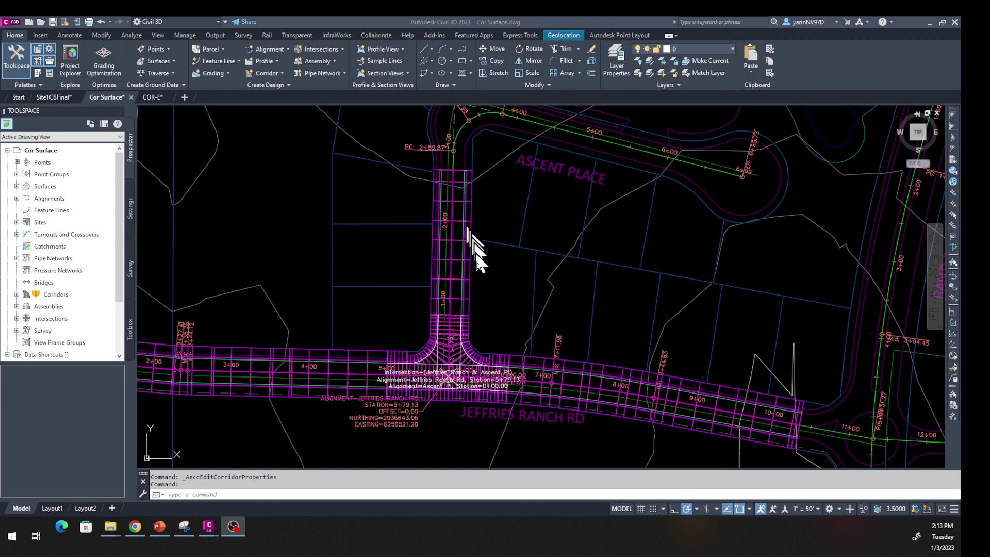
# Select the Ascent Pl corridor and open its Corridor Properties dialog
pyautogui.click(548, 359)
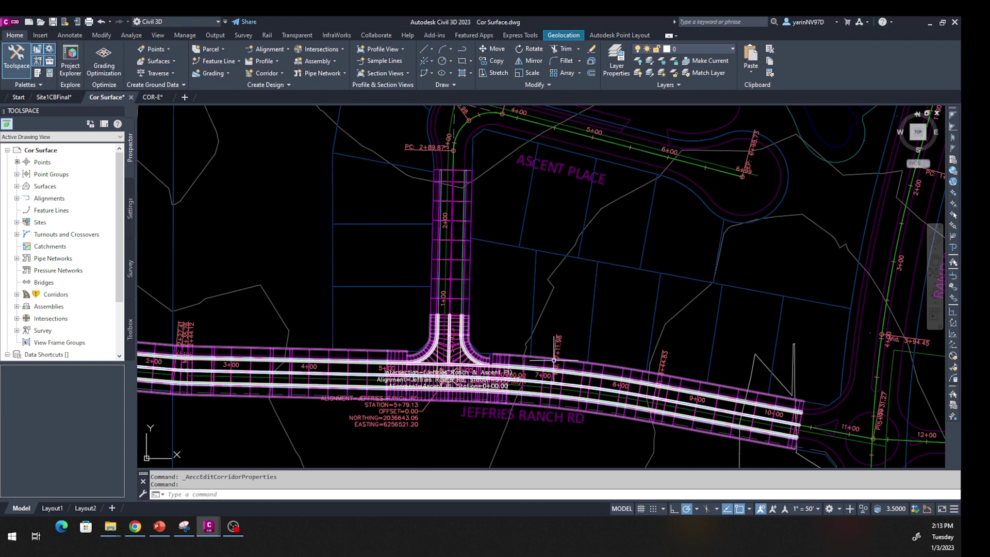
pyautogui.click(465, 237)
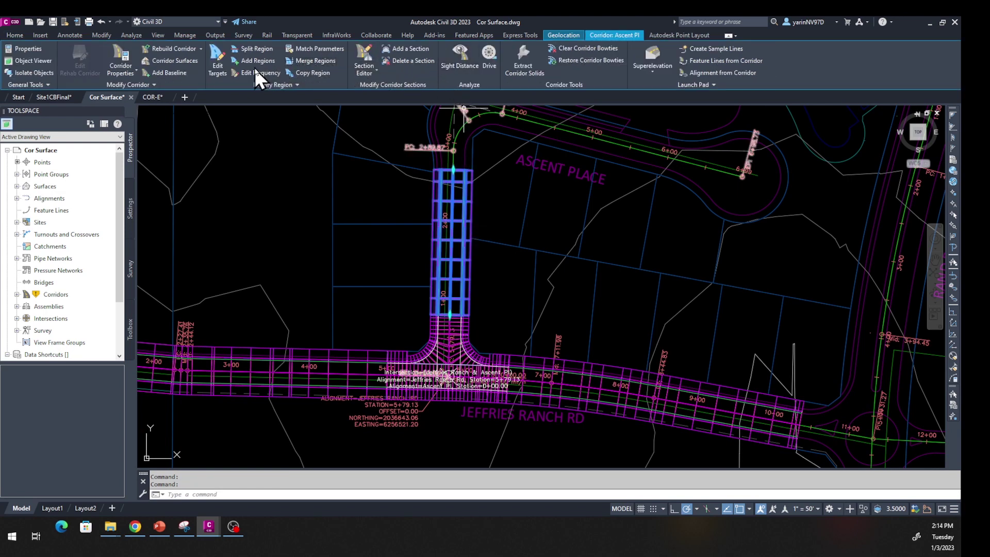
pyautogui.click(132, 69)
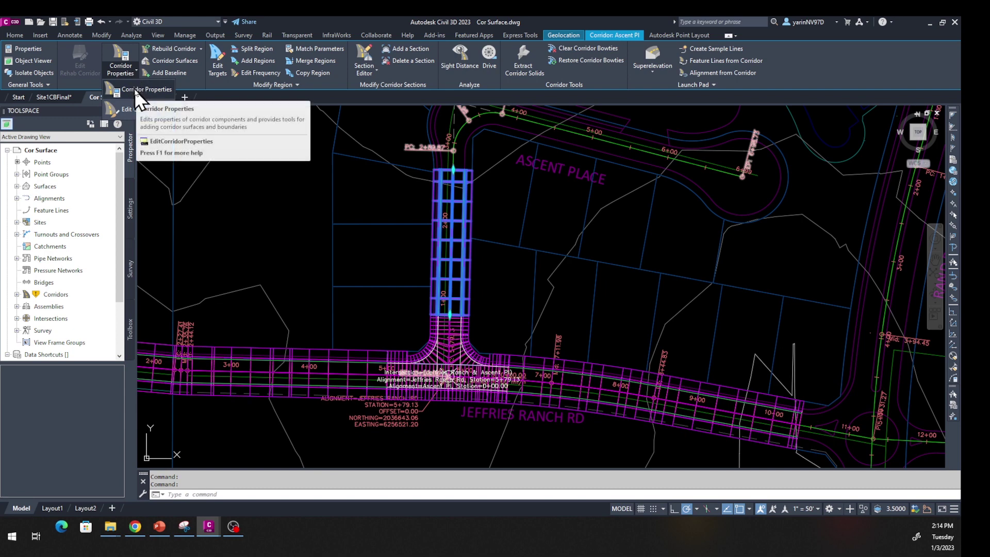
pyautogui.click(134, 88)
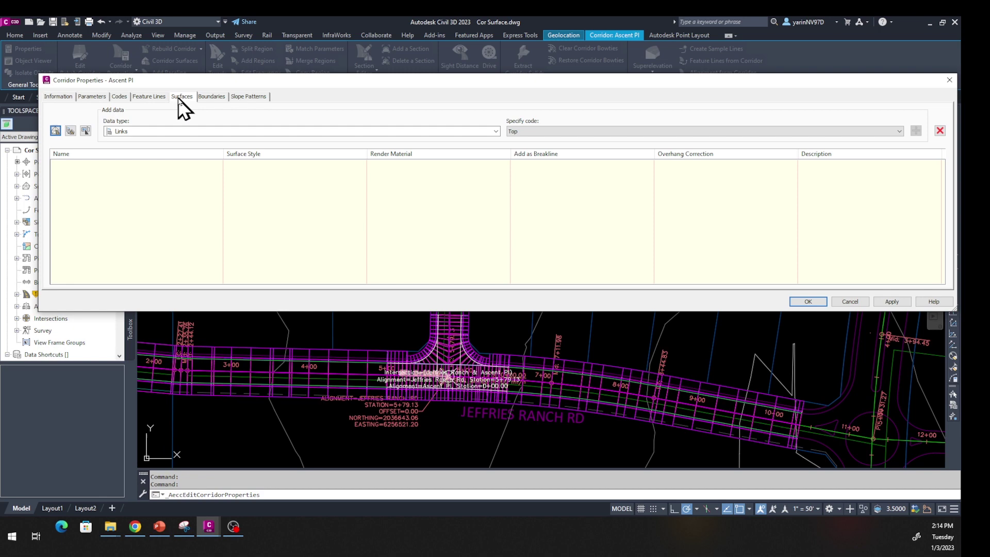
# Create a new corridor surface named Ascent PI Top
pyautogui.click(93, 97)
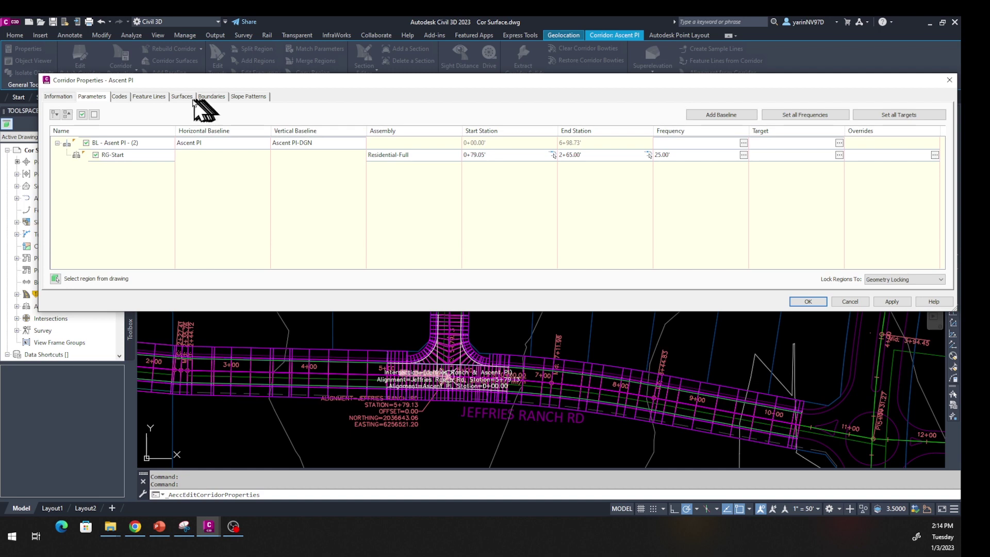
pyautogui.click(186, 98)
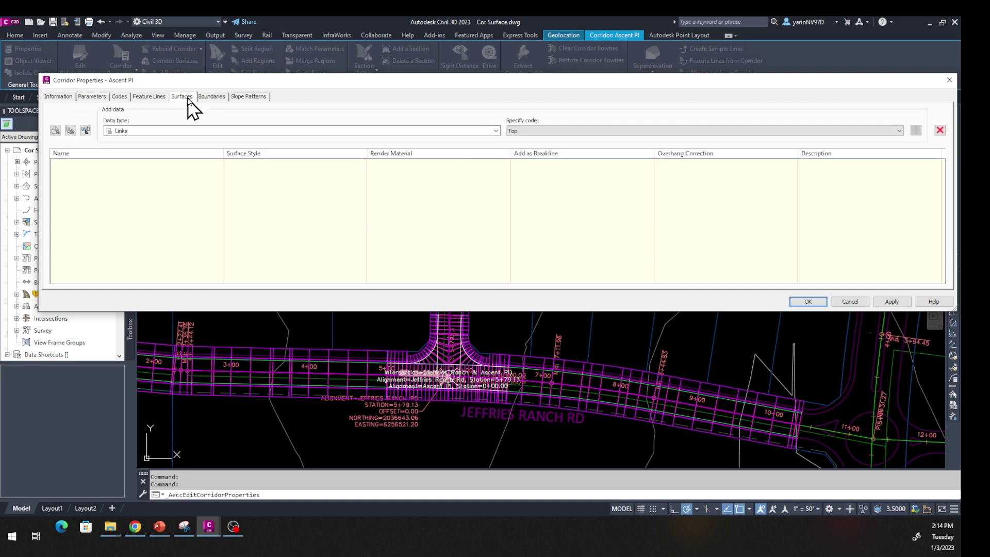
pyautogui.click(55, 129)
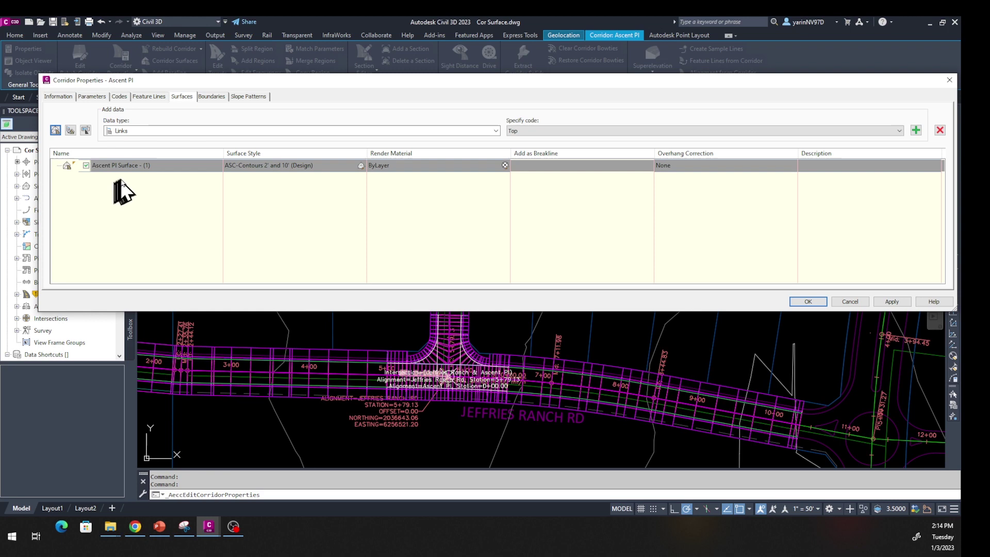
pyautogui.click(122, 165)
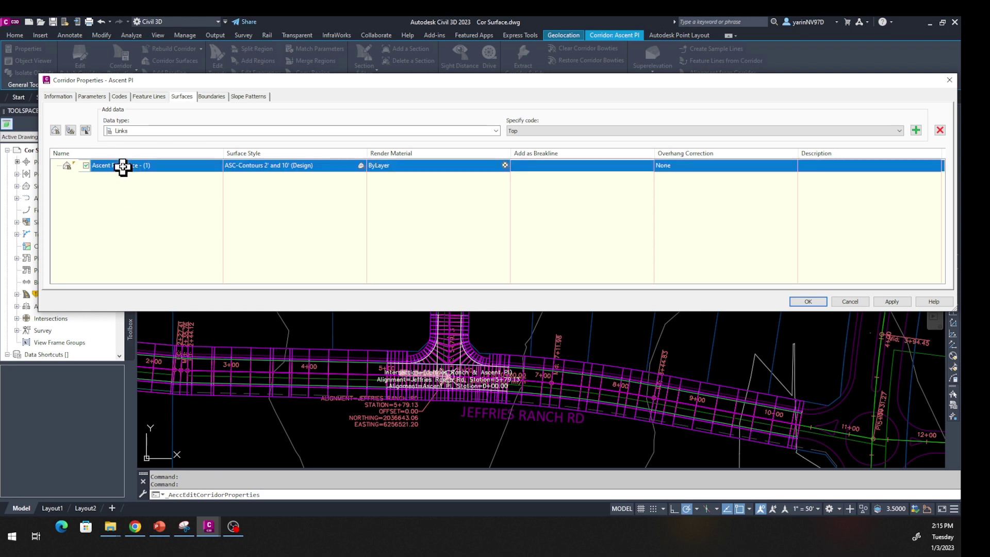
pyautogui.press('BackSpace')
pyautogui.press('BackSpace')
pyautogui.press('BackSpace')
pyautogui.press('BackSpace')
pyautogui.press('BackSpace')
pyautogui.press('BackSpace')
pyautogui.press('BackSpace')
pyautogui.press('BackSpace')
pyautogui.press('BackSpace')
pyautogui.press('BackSpace')
pyautogui.press('BackSpace')
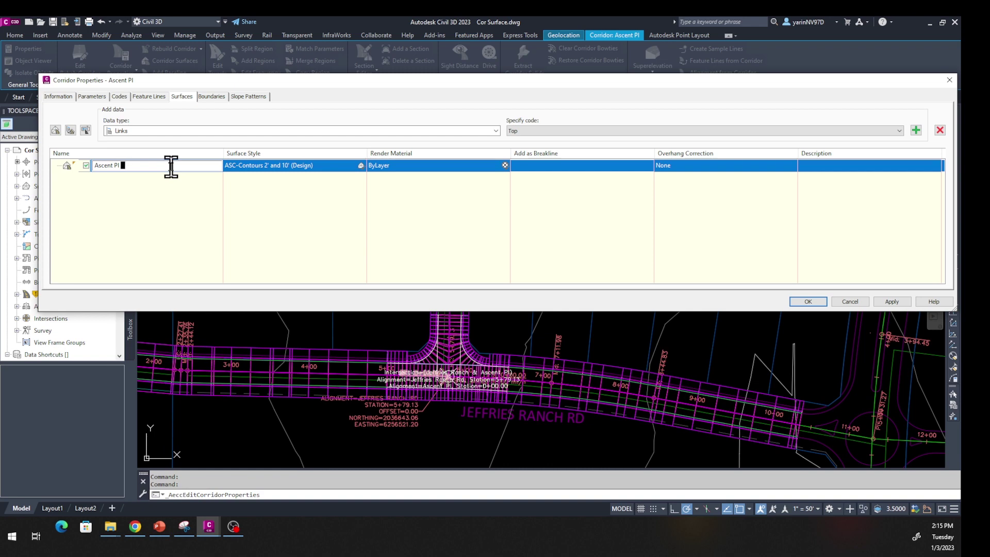
pyautogui.write('Top')
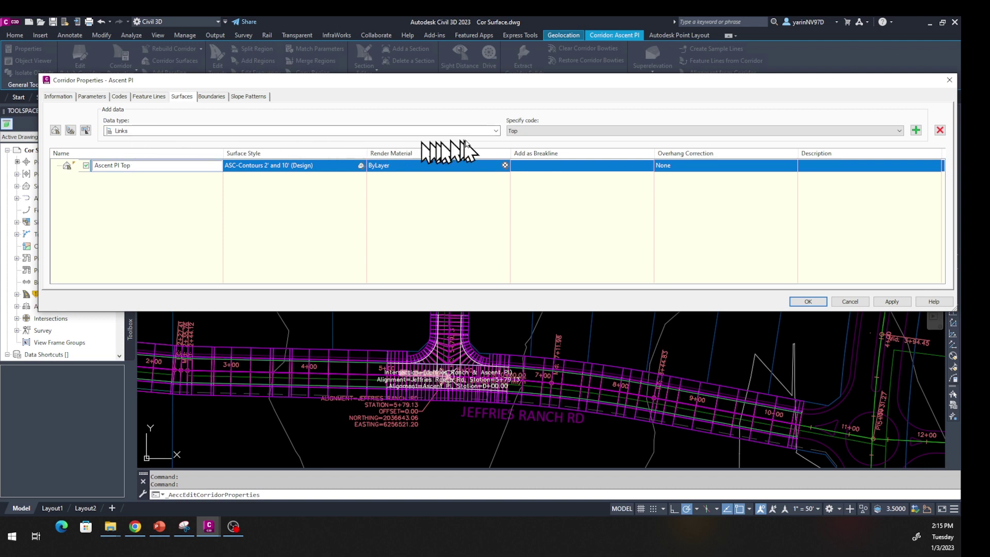
# Add the Top link code to the surface and set overhang correction to Top Links
pyautogui.click(496, 132)
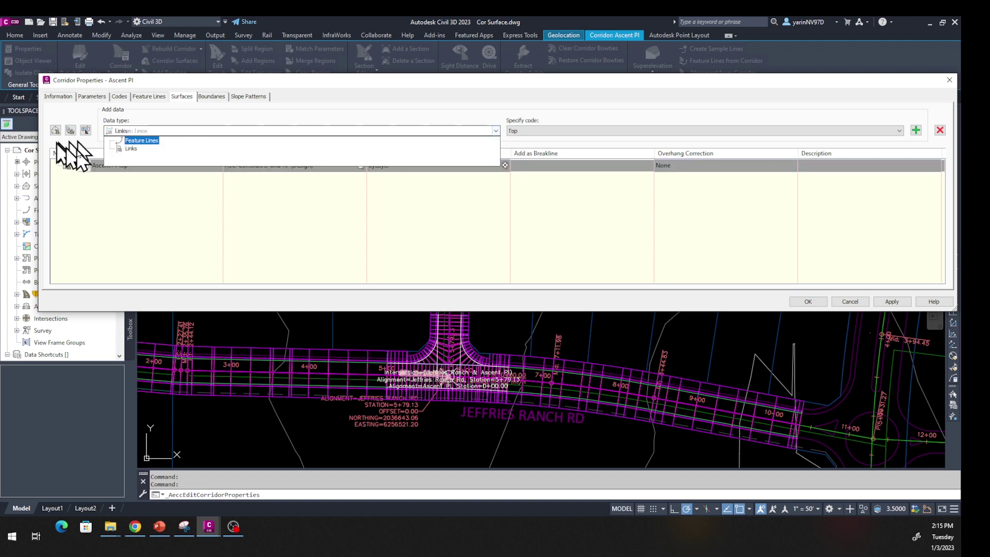
pyautogui.click(129, 149)
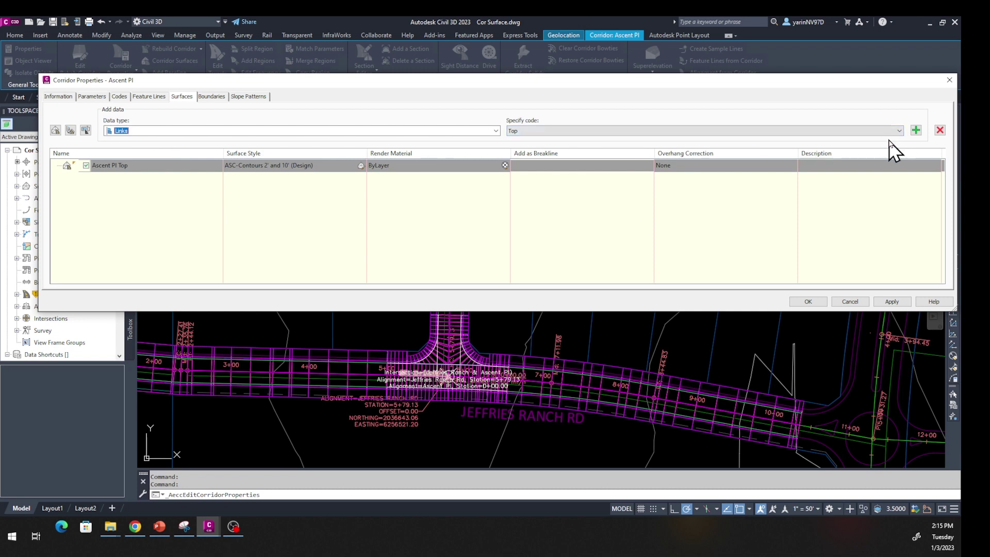
pyautogui.click(915, 130)
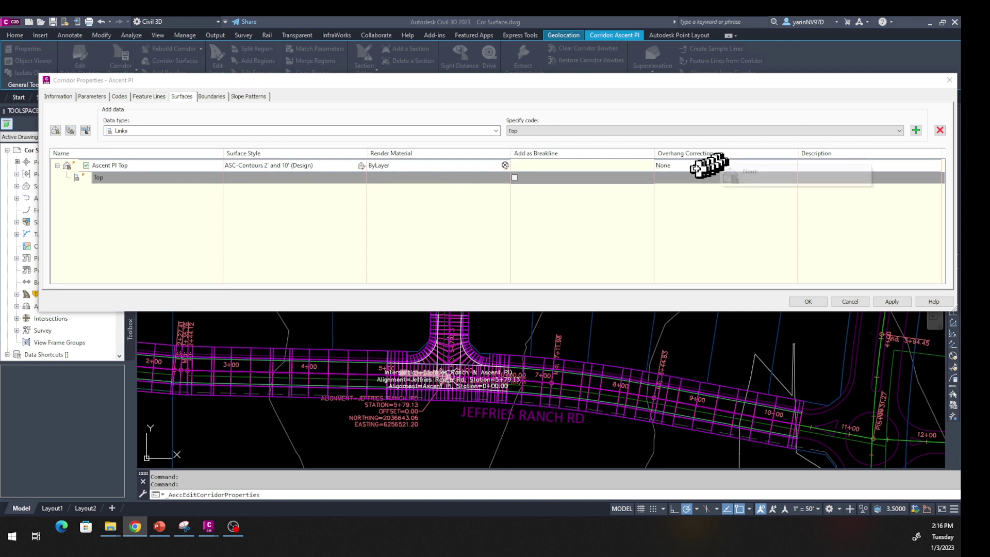
pyautogui.click(671, 166)
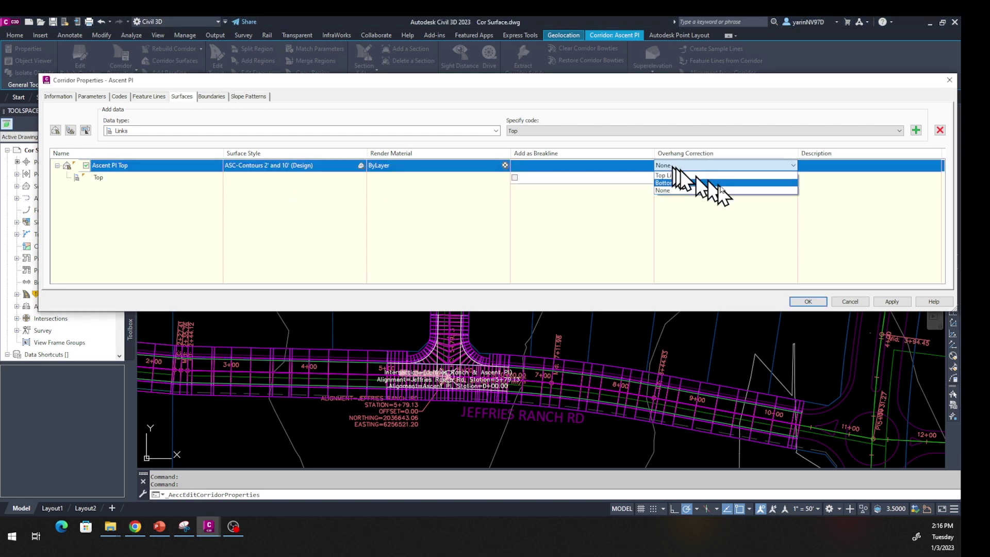
pyautogui.click(674, 176)
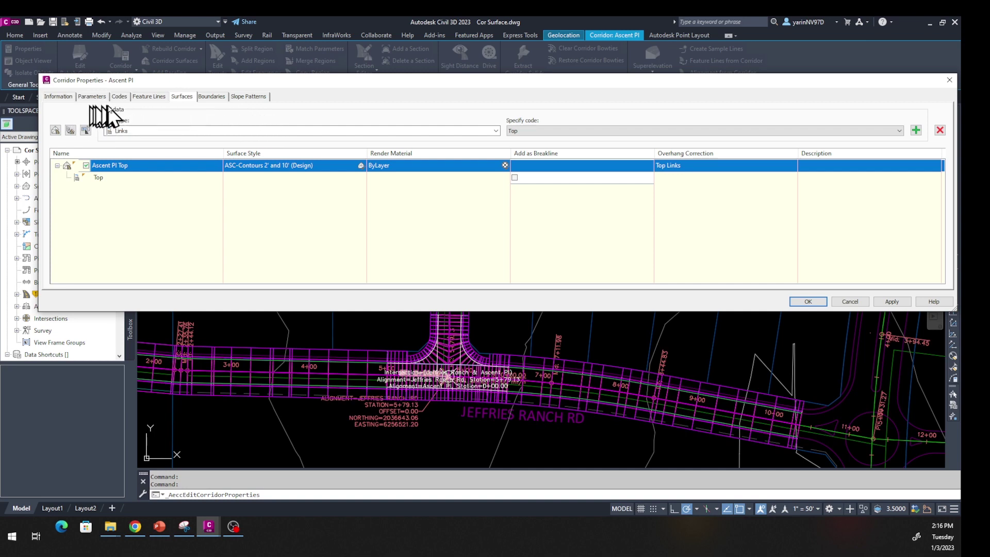
# Use the corridor extents as Ascent Pl Top's outer boundary and close Corridor Properties
pyautogui.click(211, 97)
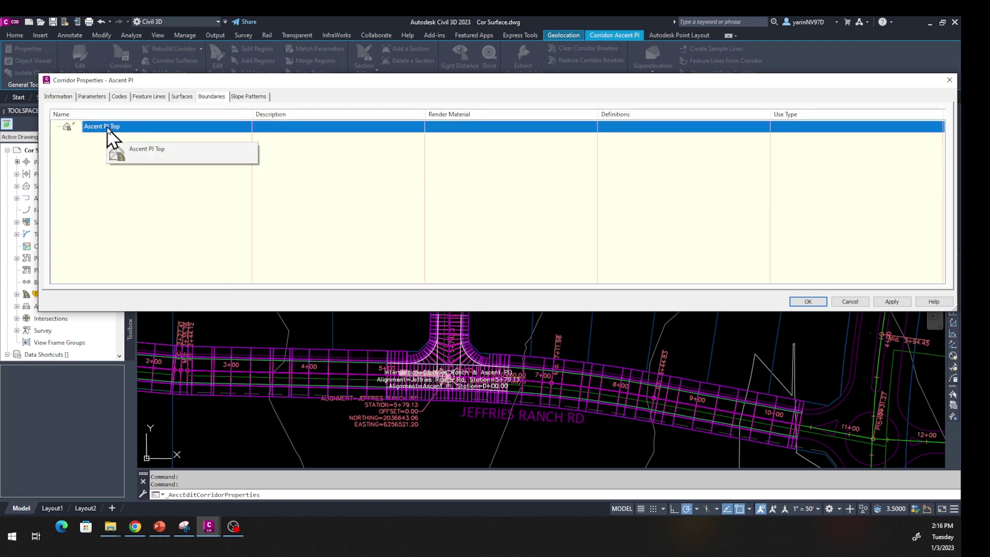
pyautogui.rightClick(107, 128)
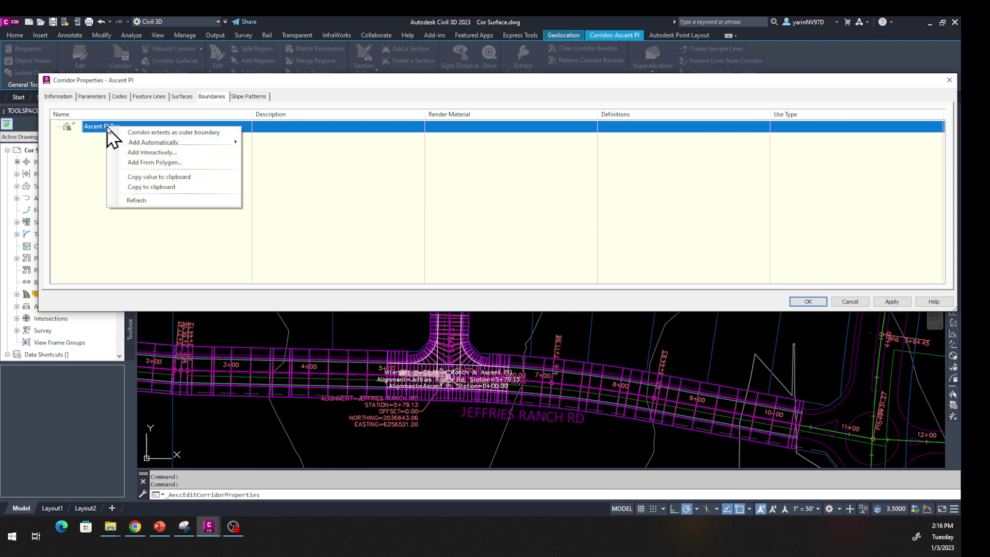
pyautogui.click(140, 133)
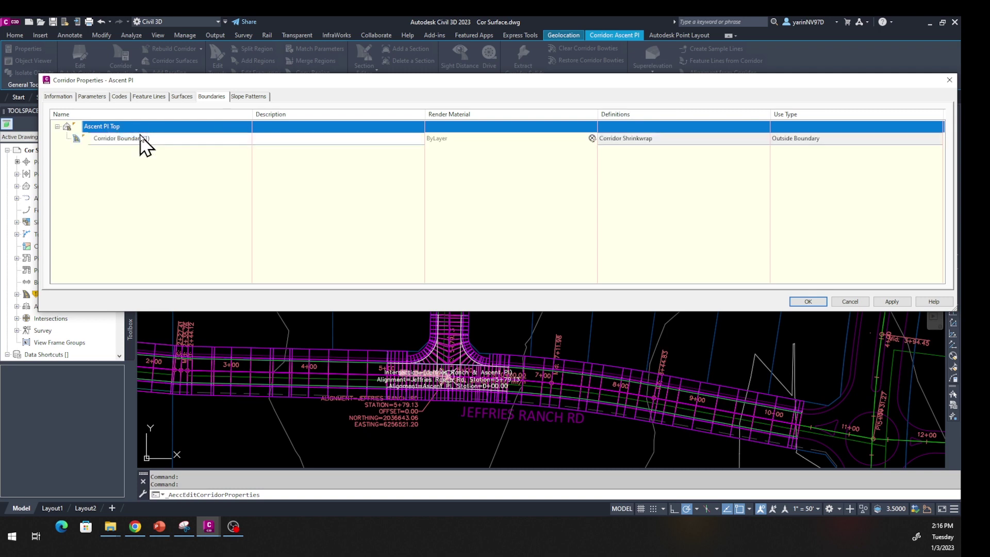
pyautogui.click(807, 302)
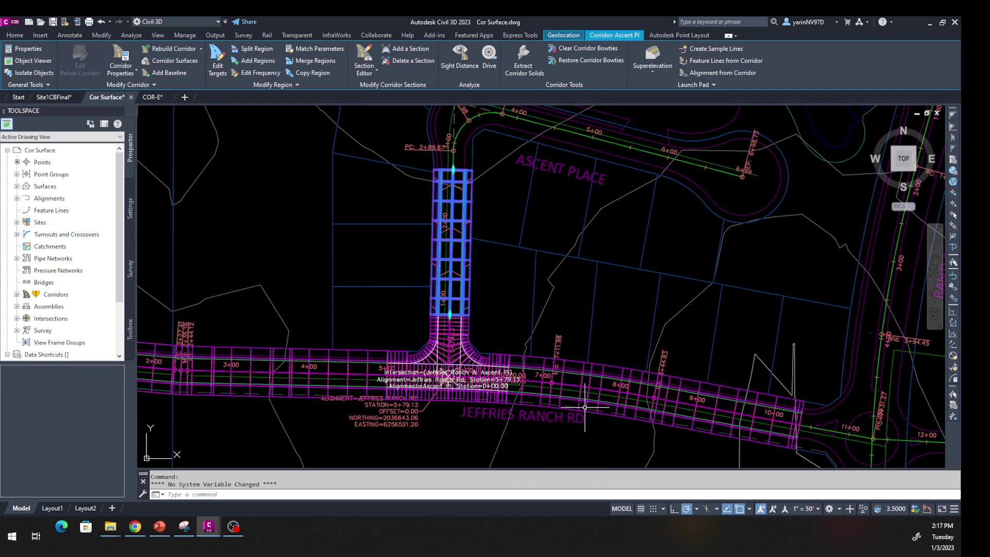
# Select the Jeffries Ranch Rd corridor, open its Corridor Properties and add a corridor surface
pyautogui.press('Escape')
pyautogui.click(606, 377)
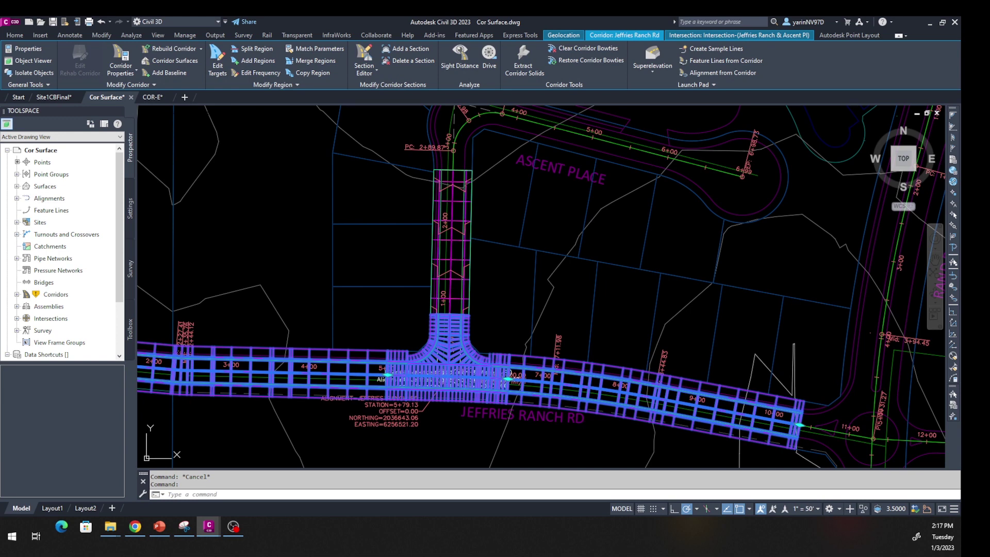
pyautogui.click(128, 66)
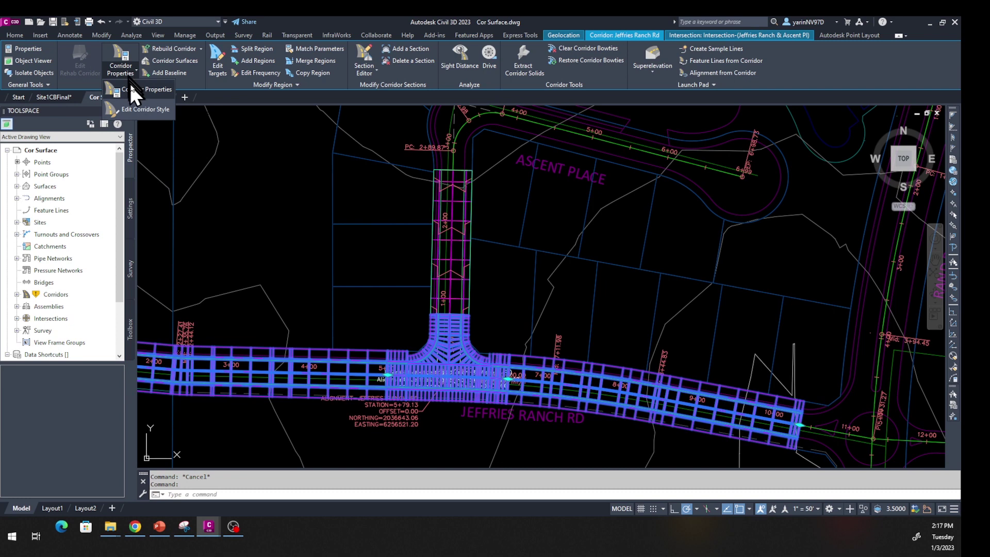
pyautogui.click(134, 88)
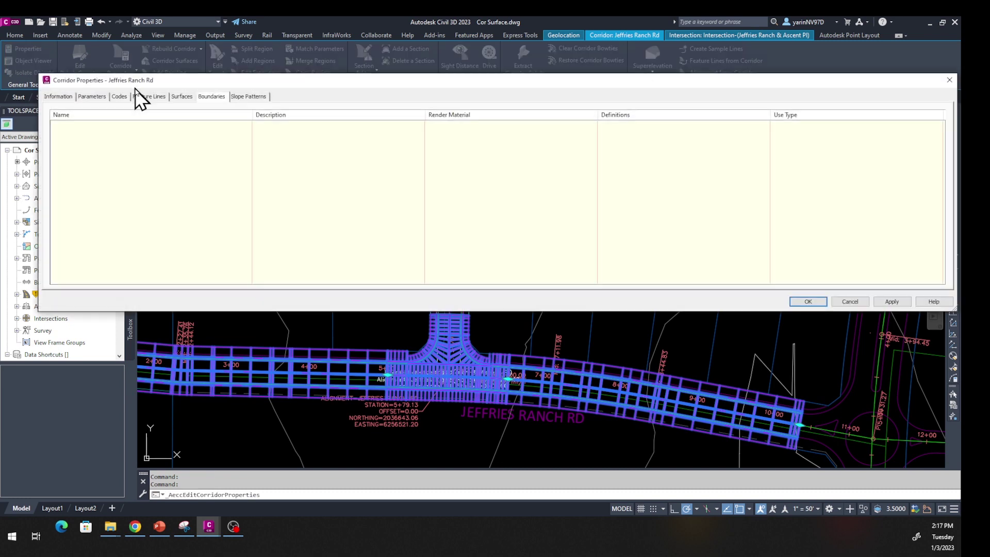
pyautogui.click(187, 98)
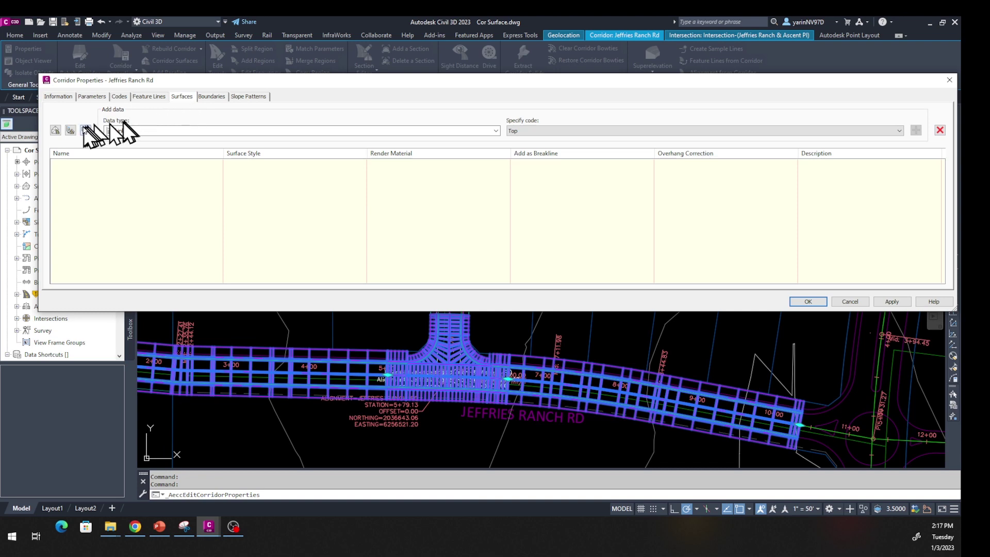
pyautogui.click(55, 130)
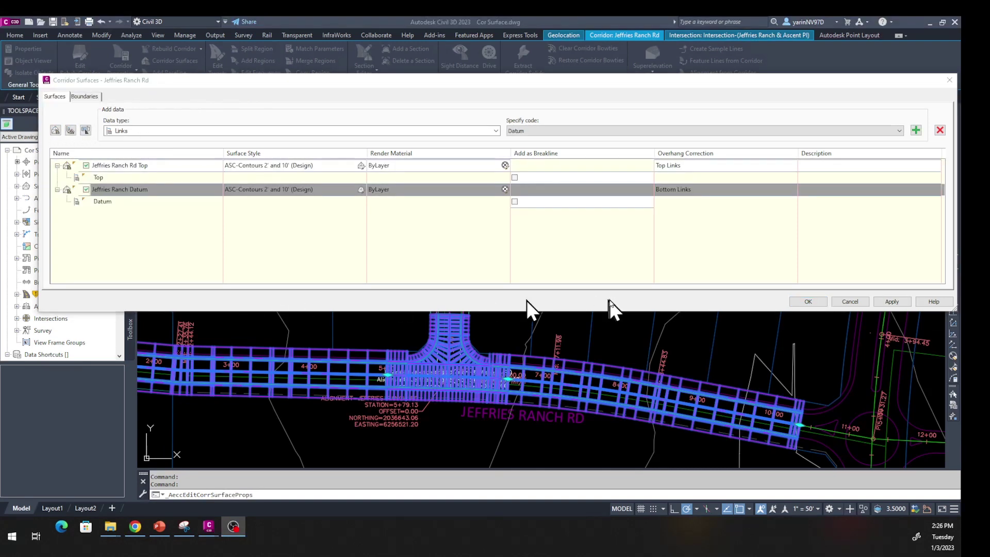
# Use corridor extents as outer boundary for Jeffries Ranch Rd Top and Jeffries Ranch Datum, then close
pyautogui.click(85, 97)
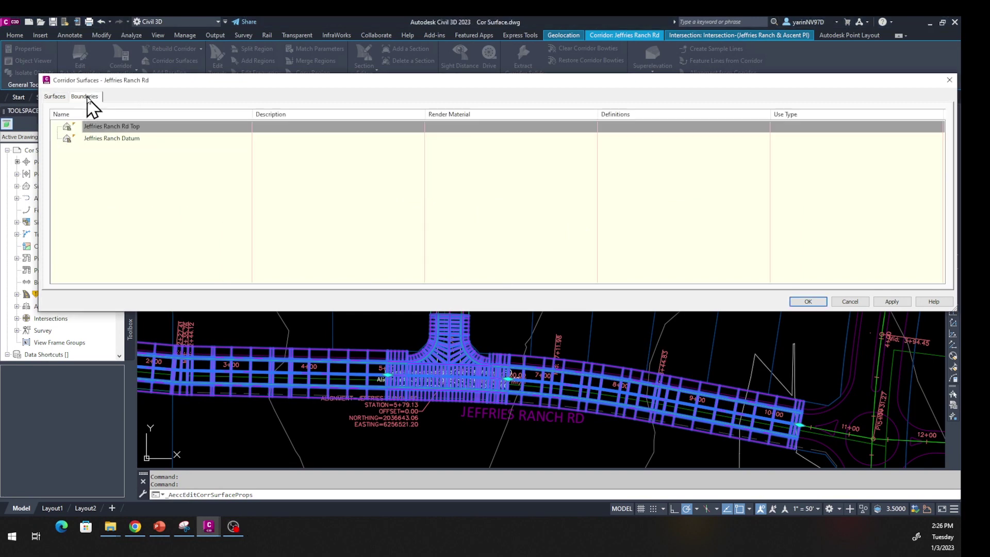
pyautogui.click(113, 126)
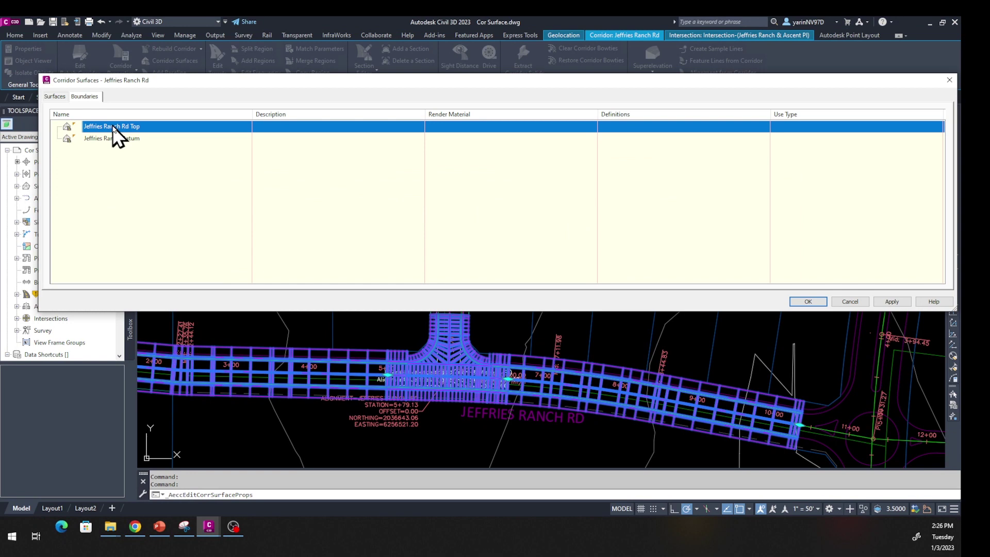
pyautogui.rightClick(115, 127)
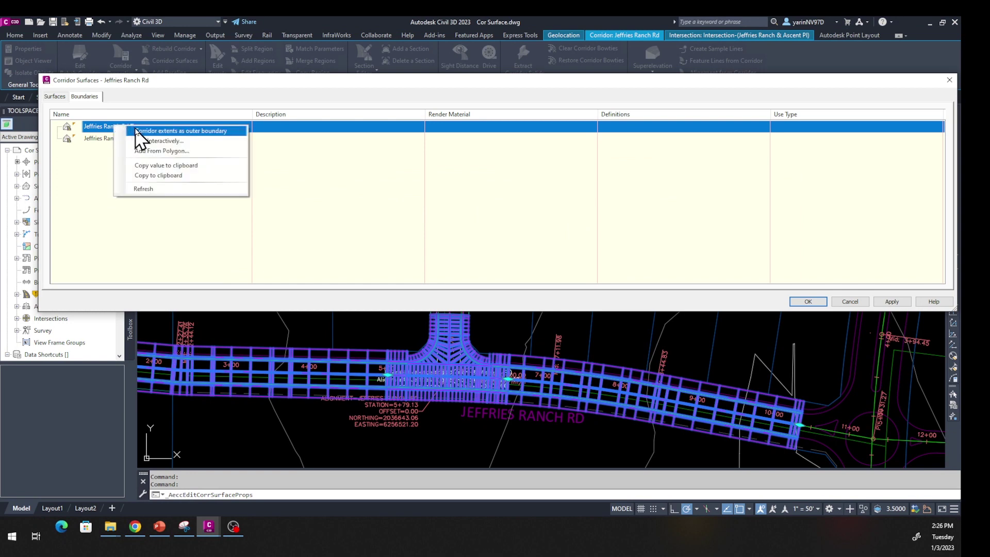
pyautogui.click(137, 132)
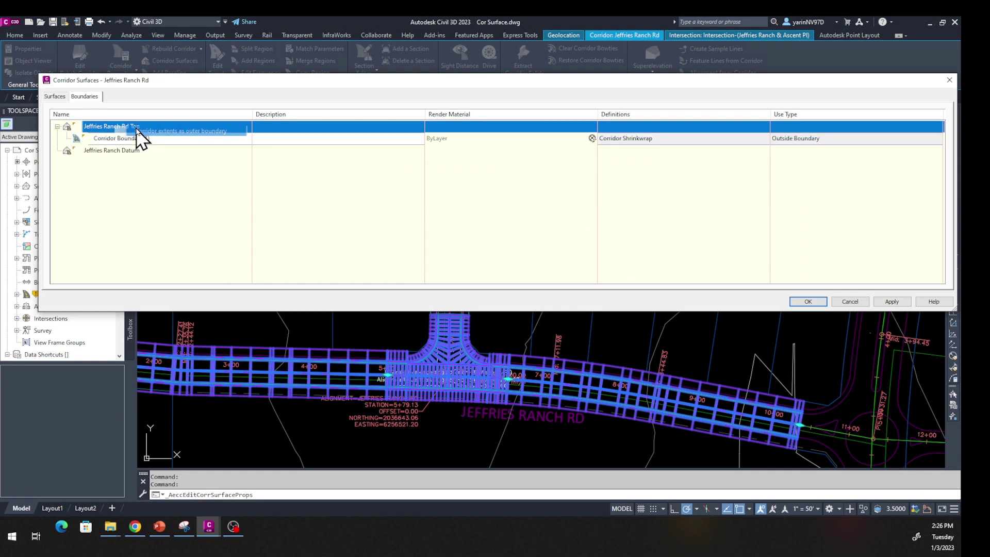
pyautogui.click(124, 153)
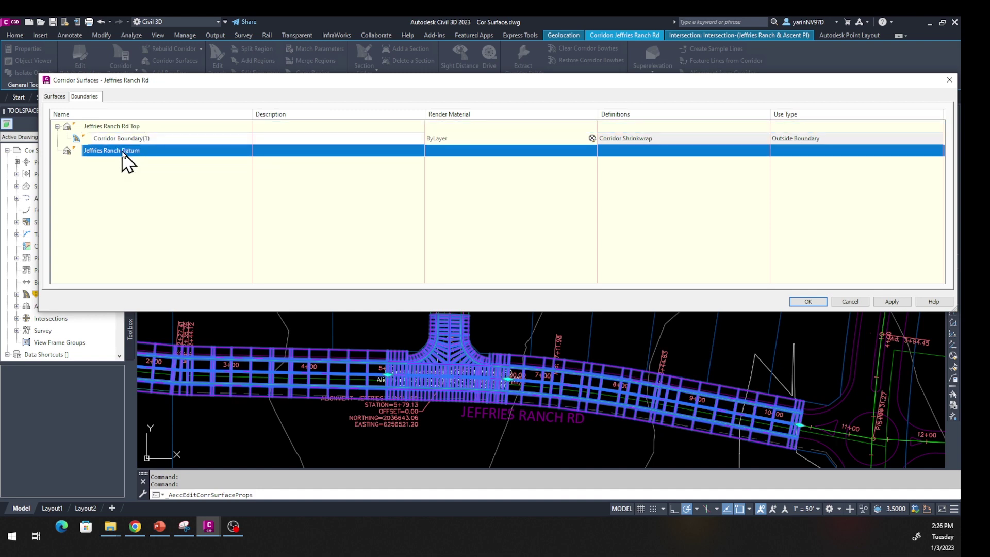
pyautogui.rightClick(122, 153)
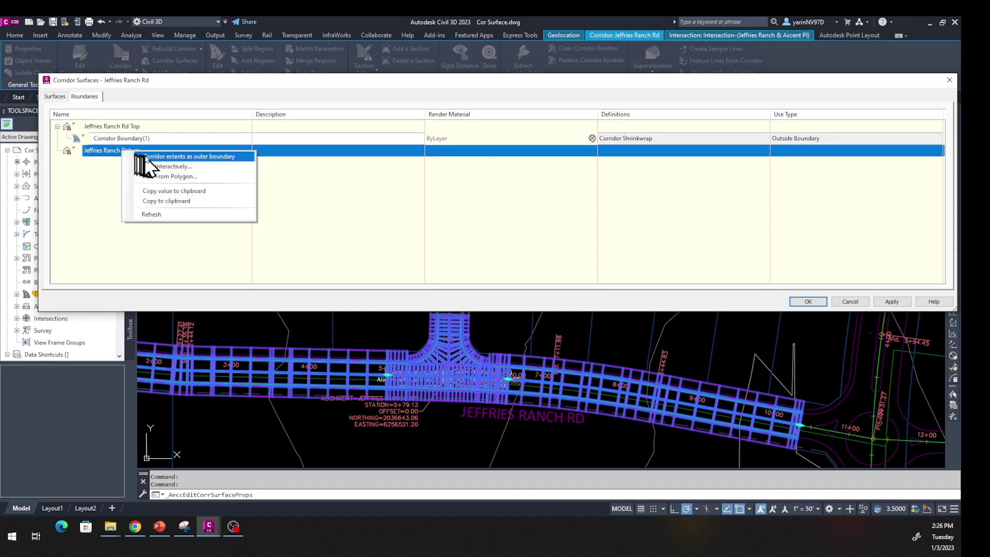
pyautogui.click(170, 156)
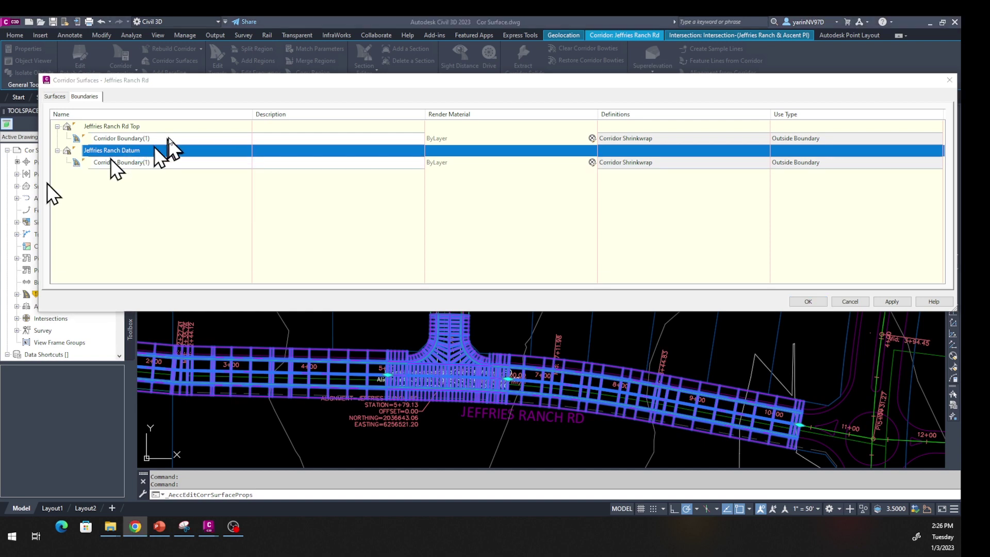
pyautogui.click(806, 301)
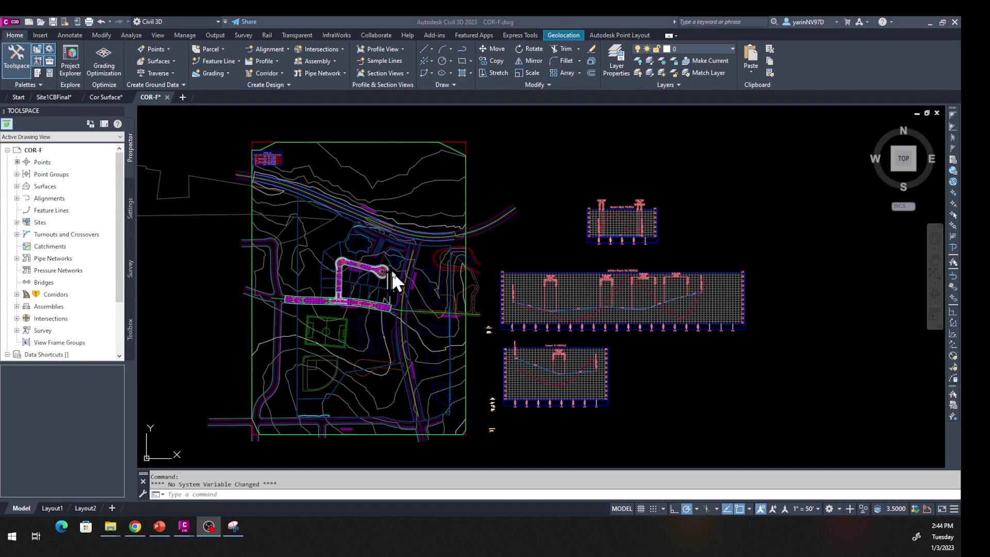
pyautogui.hotkey('alt', 'Tab')
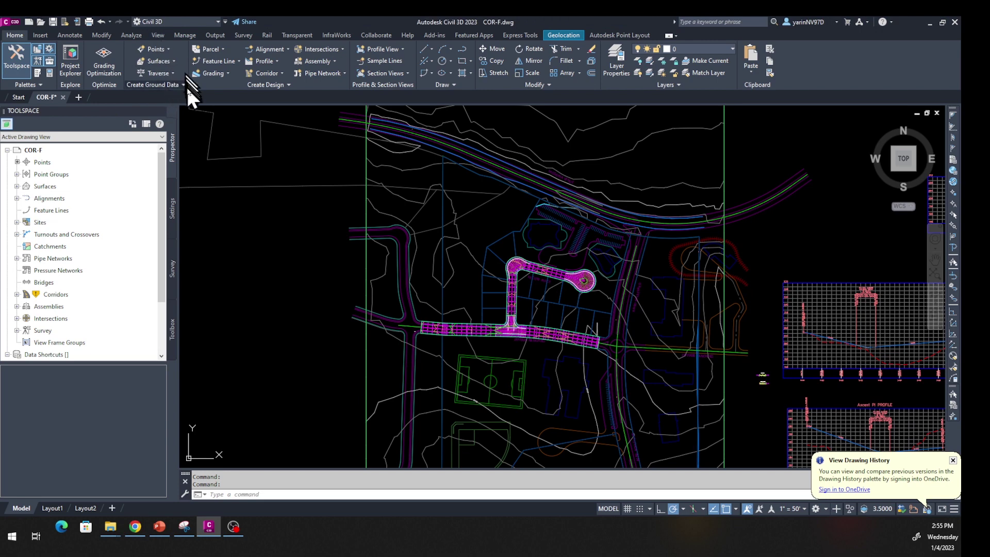
# Restore the Corr-QTO named view framing the Jeffries Ranch Rd corridor
pyautogui.click(158, 34)
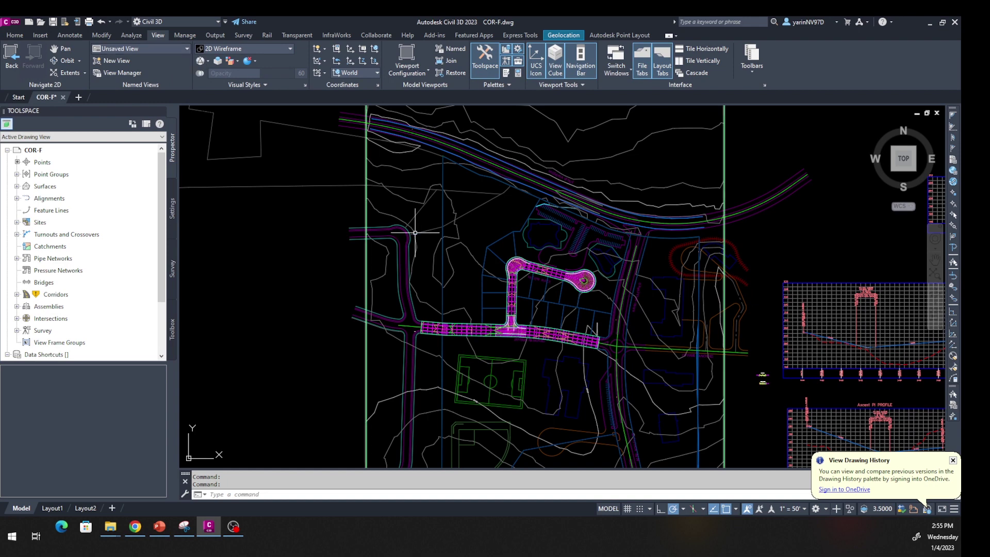
pyautogui.click(187, 48)
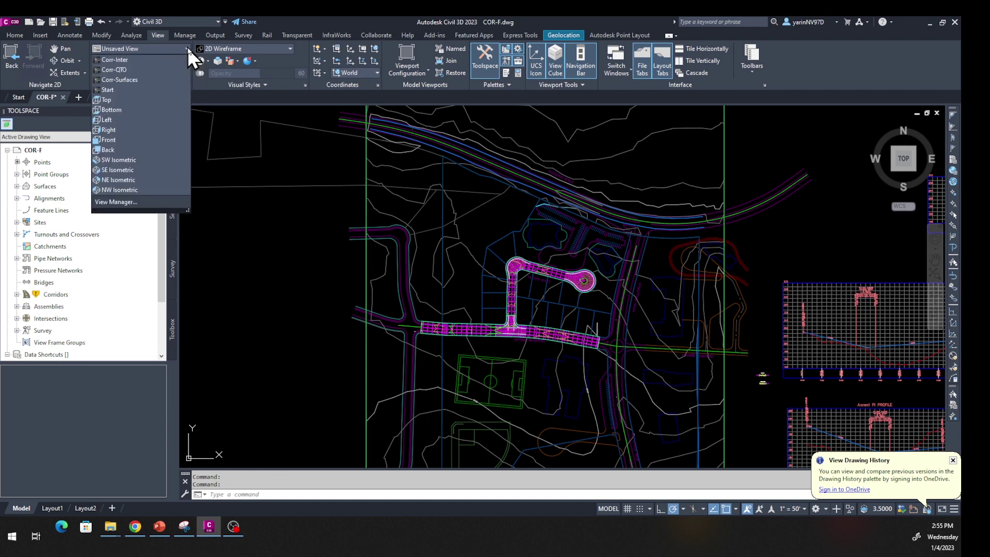
pyautogui.click(119, 70)
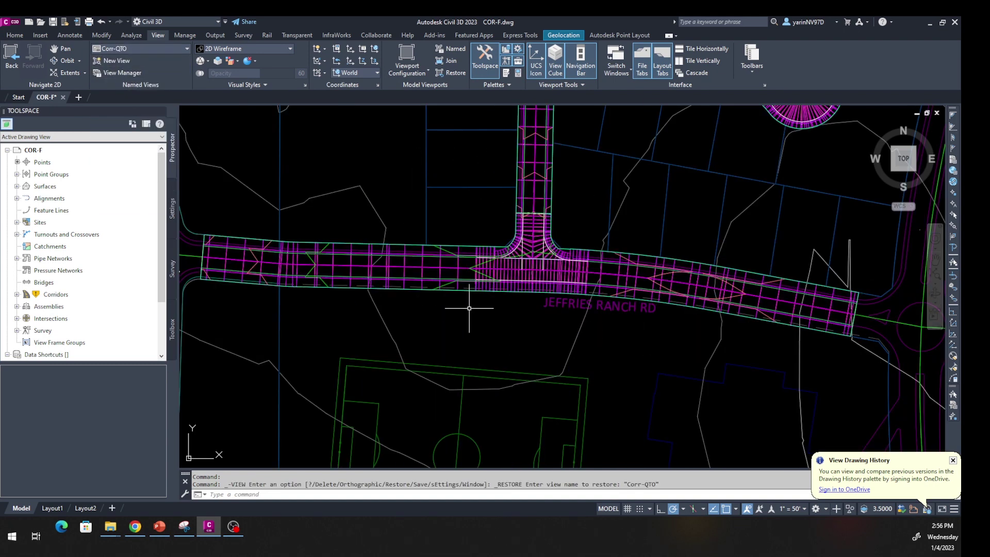
pyautogui.moveTo(470, 308)
pyautogui.click(10, 35)
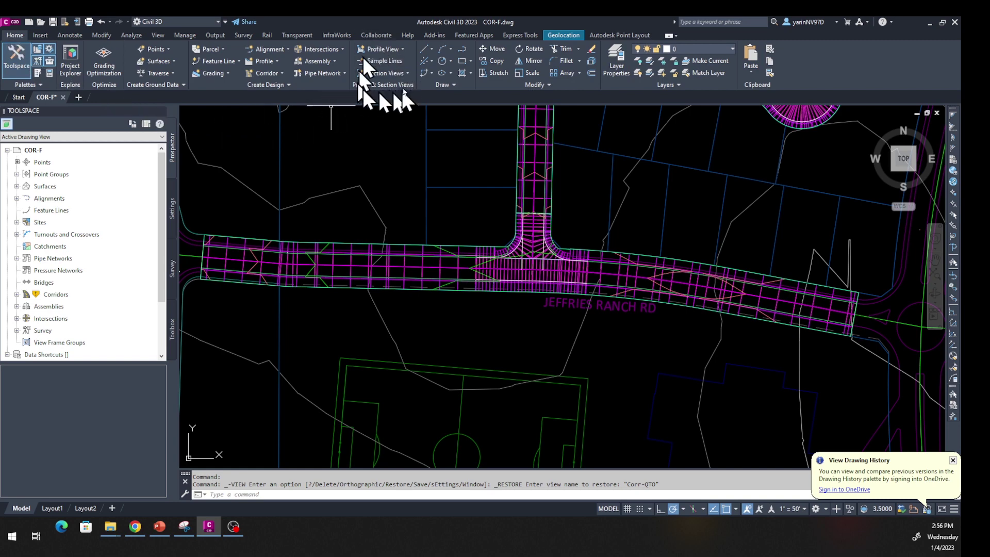
# Start creating sample lines and pick the Jeffries Ranch Rd alignment from the list
pyautogui.click(401, 61)
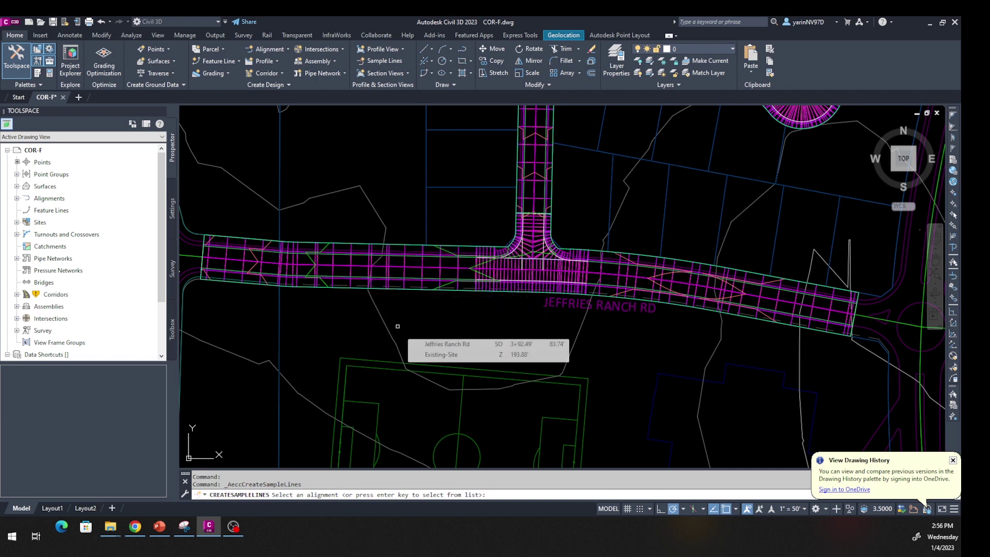
pyautogui.press('Return')
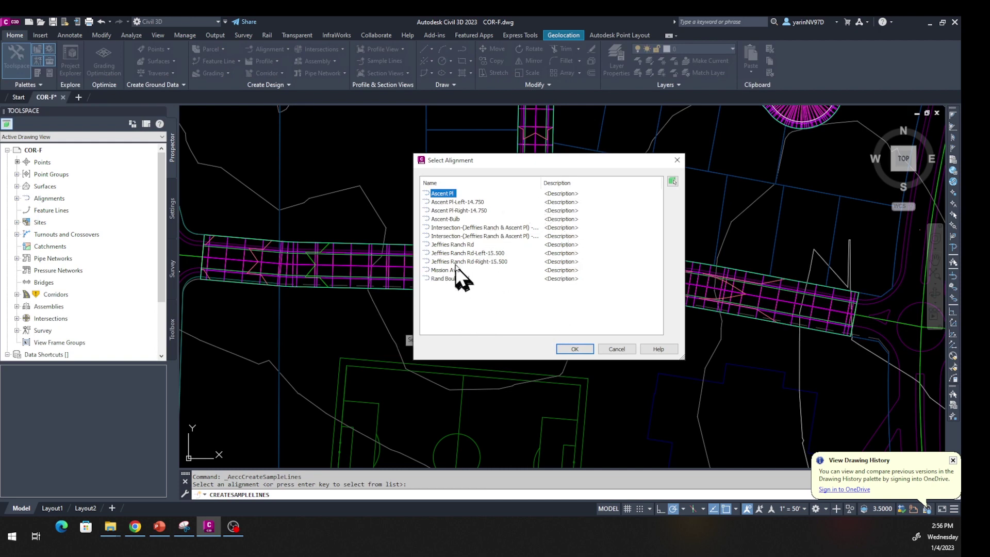
pyautogui.click(447, 245)
pyautogui.click(574, 350)
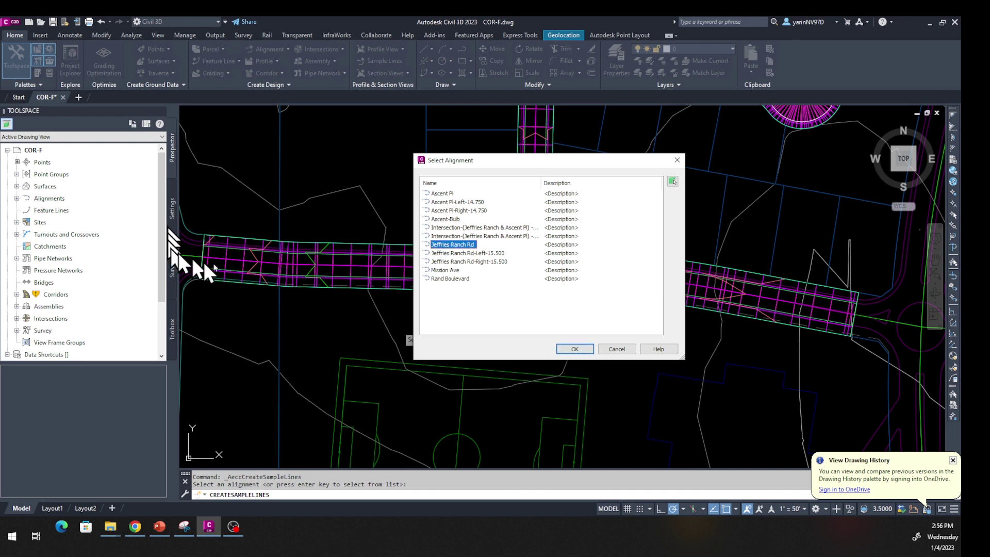
pyautogui.click(573, 349)
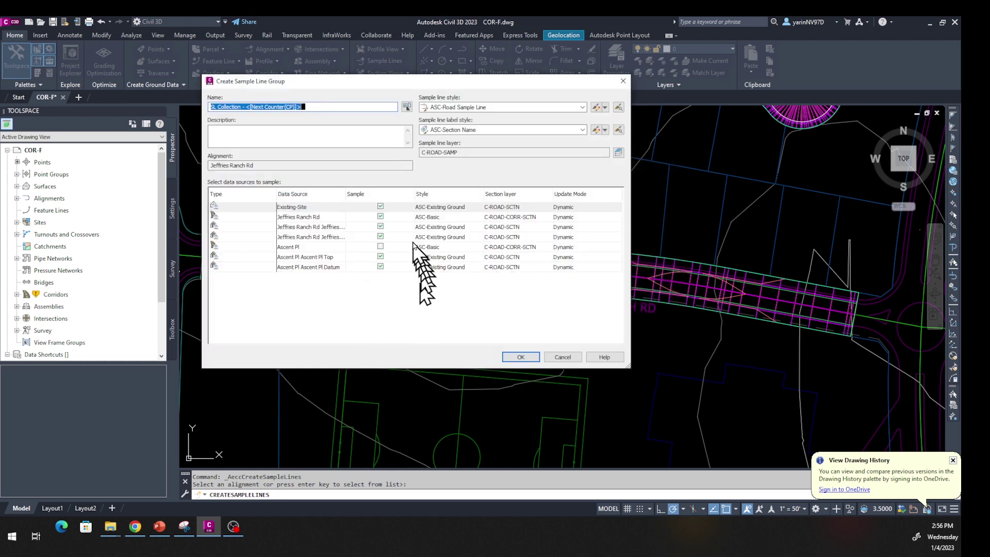
# Exclude the Ascent Pl Datum and Top surfaces and create the SL Collection group
pyautogui.click(380, 267)
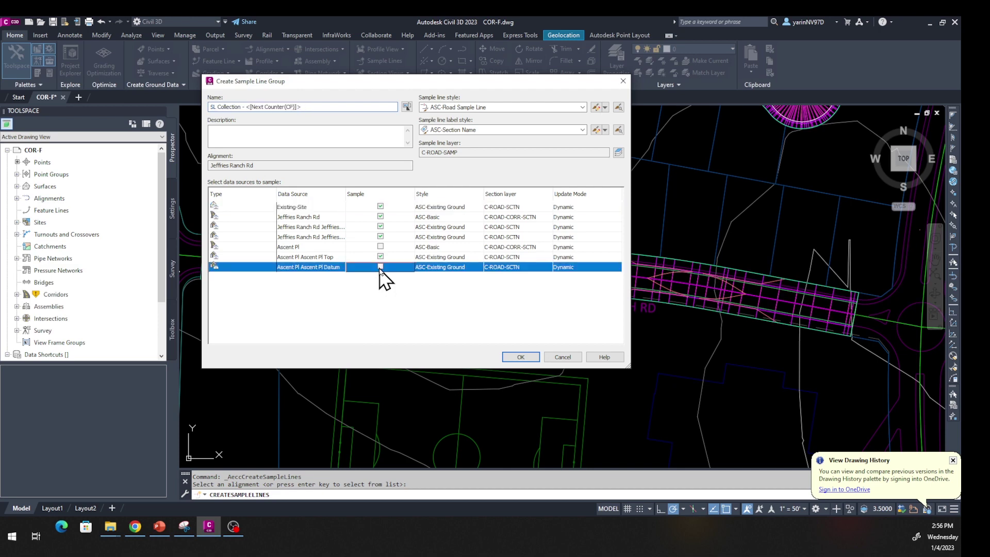
pyautogui.click(380, 257)
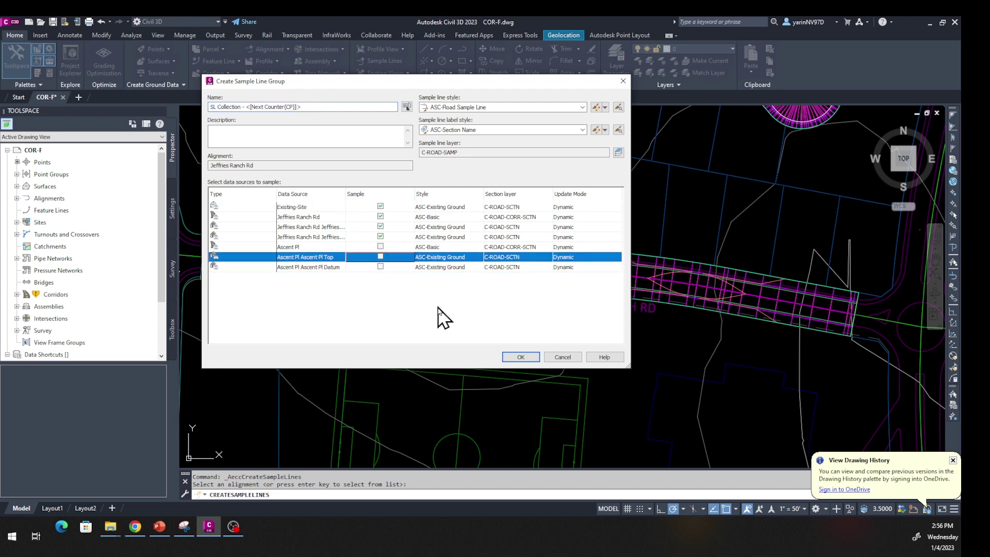
pyautogui.click(520, 356)
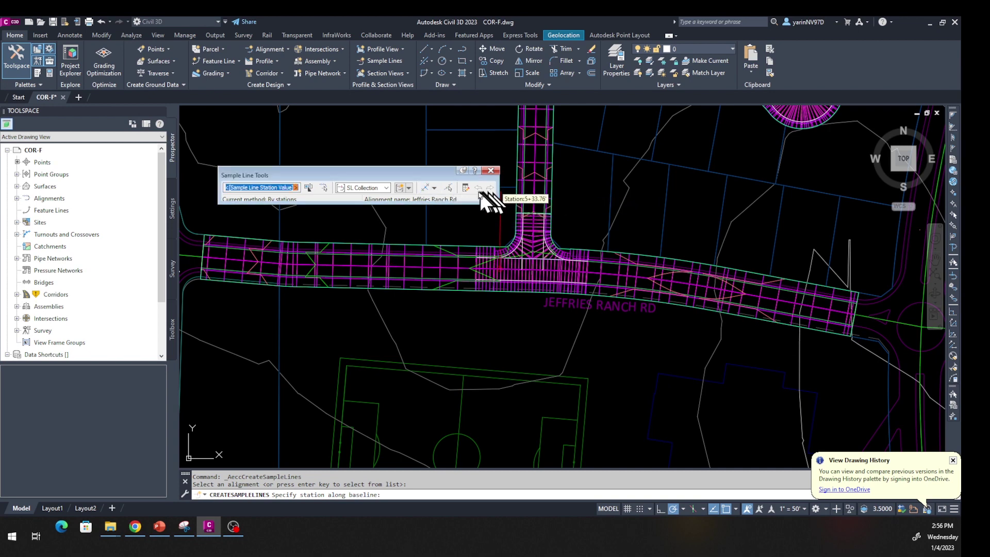
# Choose the By range of stations sample line method and set the start station to 1+17
pyautogui.click(435, 188)
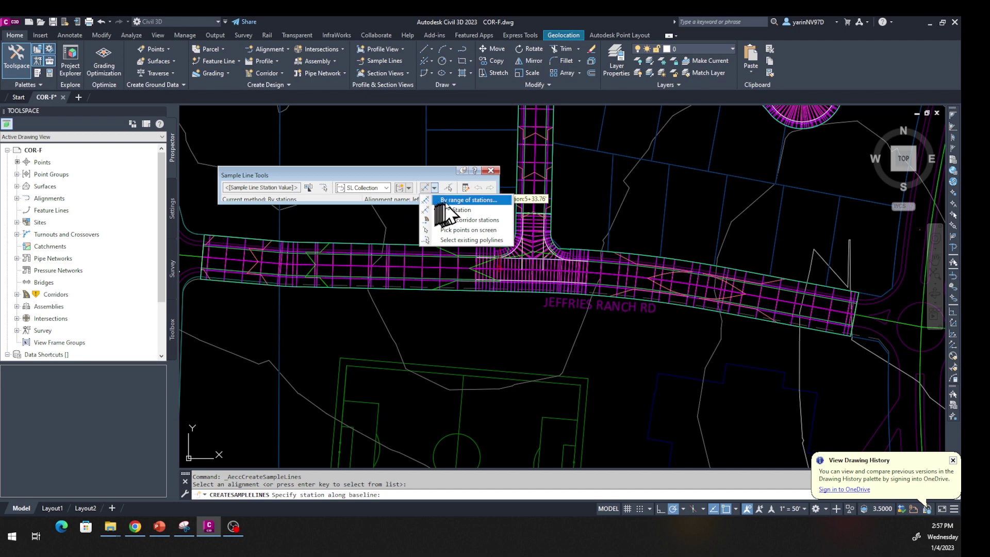
pyautogui.click(446, 201)
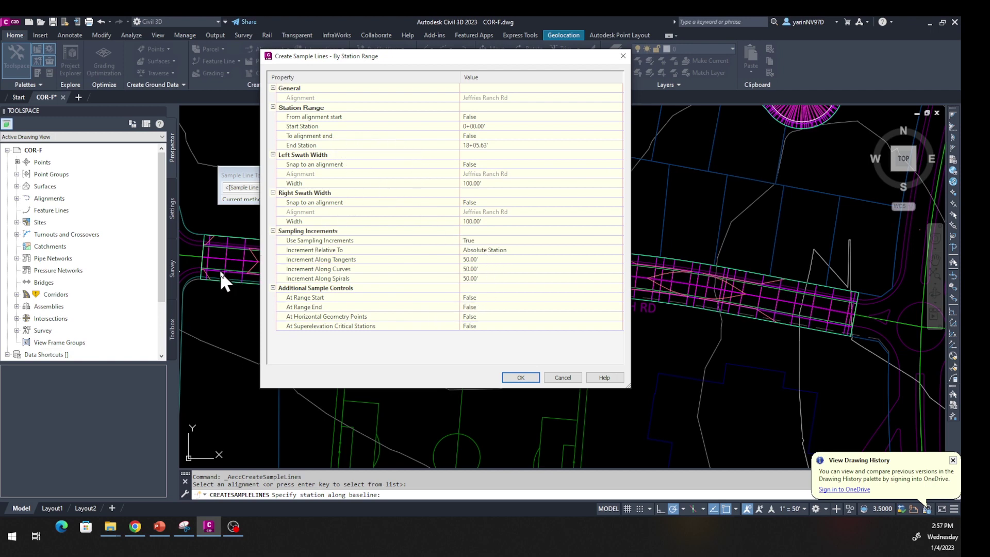
pyautogui.moveTo(421, 61); pyautogui.dragTo(799, 153)
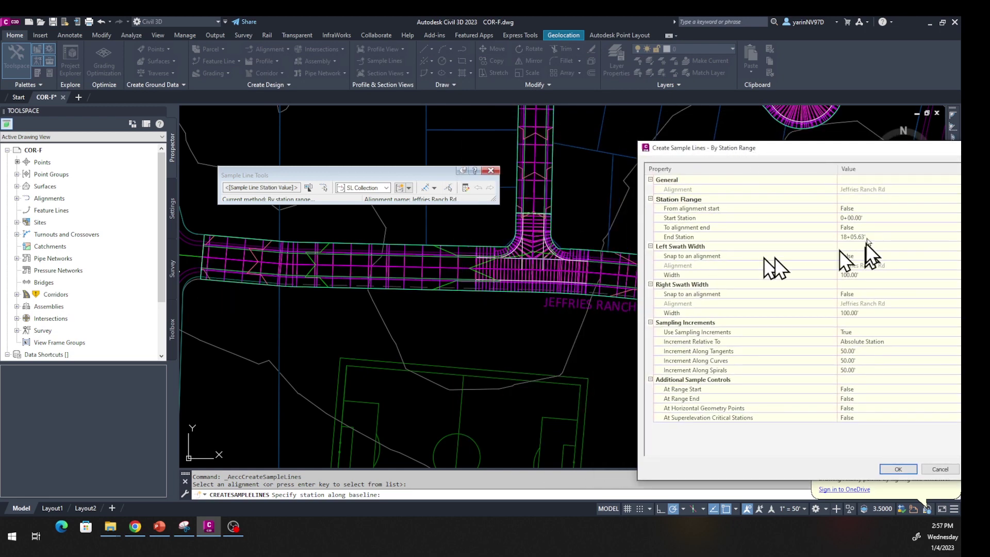
pyautogui.click(851, 217)
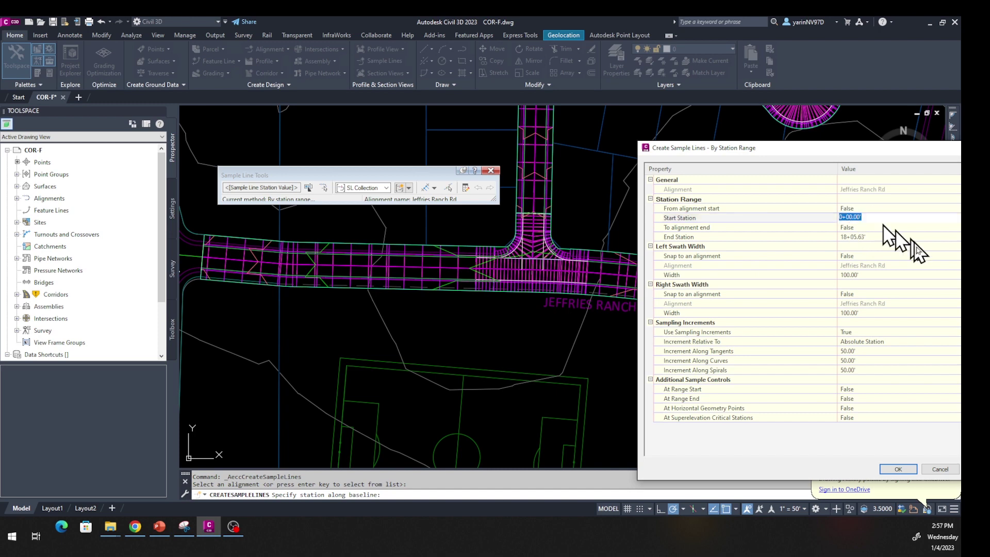
pyautogui.write('1')
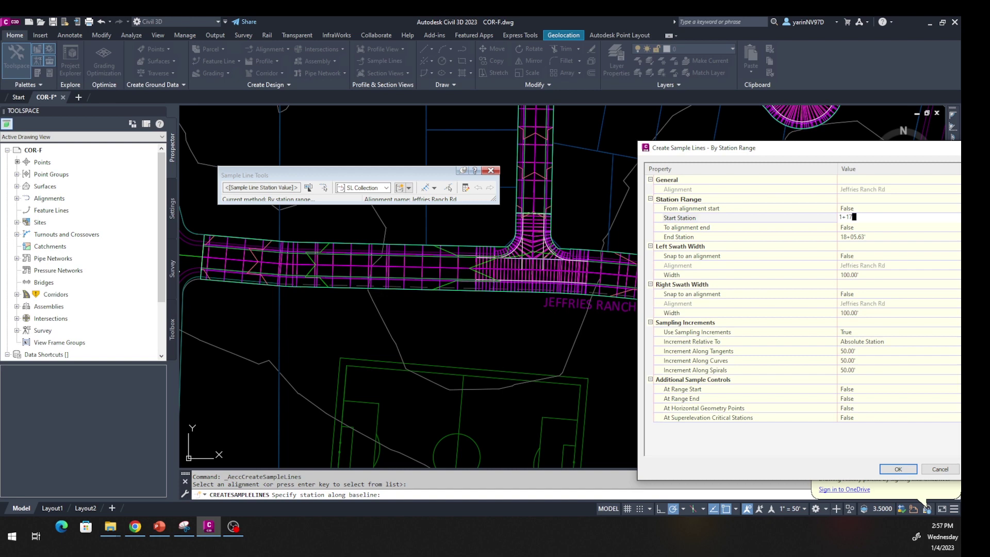
pyautogui.write('+17')
pyautogui.press('Return')
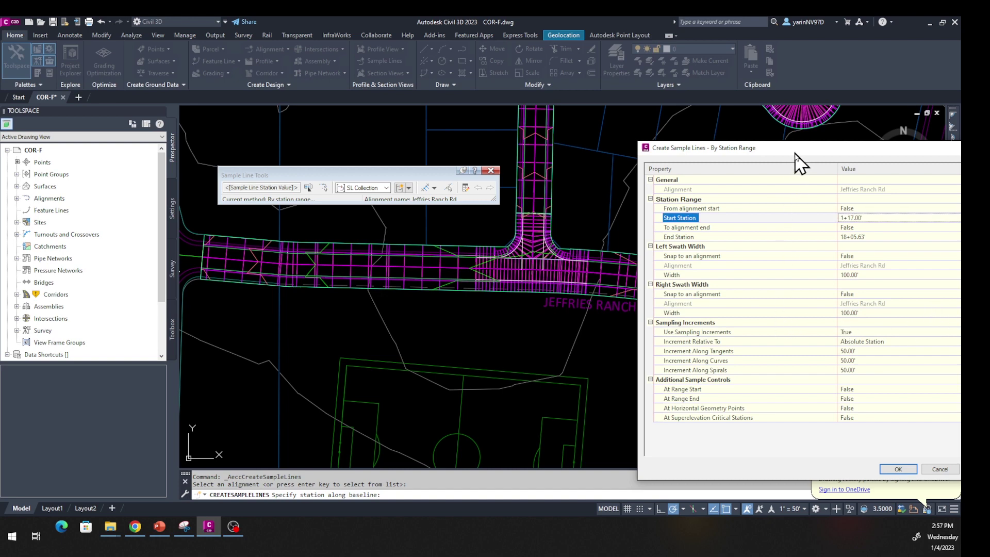
# Set the end station of the sample line range to 10+35
pyautogui.moveTo(792, 148)
pyautogui.mouseDown()
pyautogui.moveTo(475, 283)
pyautogui.moveTo(469, 321)
pyautogui.mouseUp()
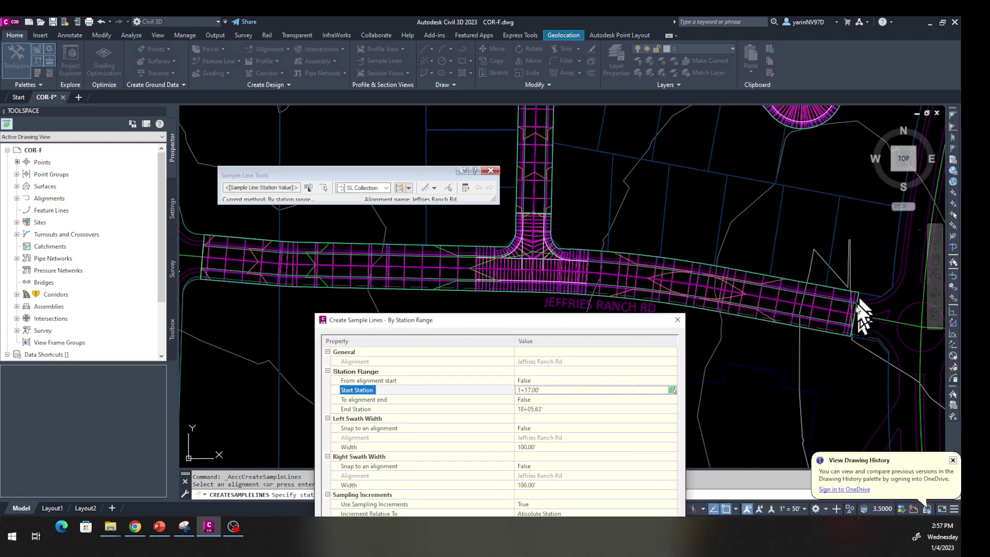
pyautogui.moveTo(630, 317); pyautogui.dragTo(796, 139)
pyautogui.click(711, 230)
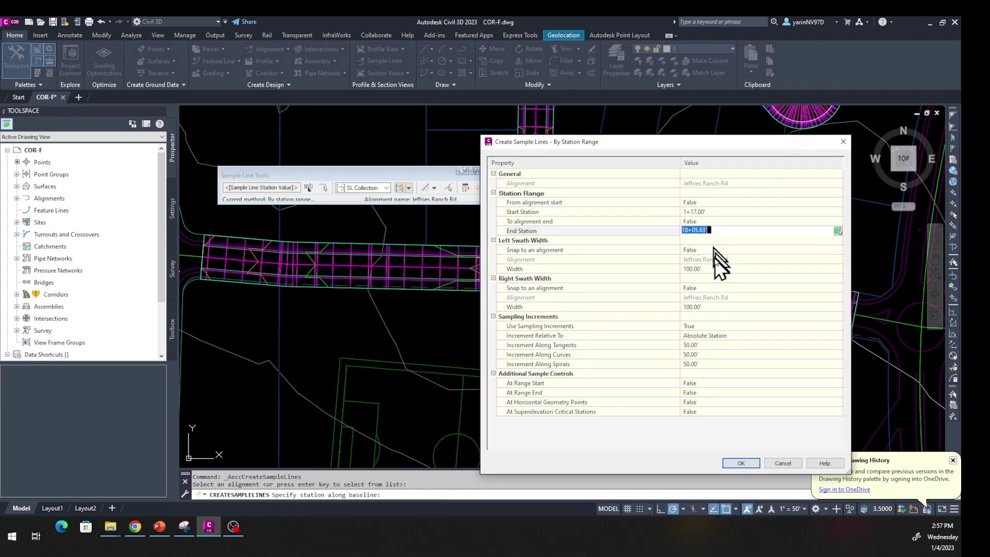
pyautogui.write('10+35')
pyautogui.press('Return')
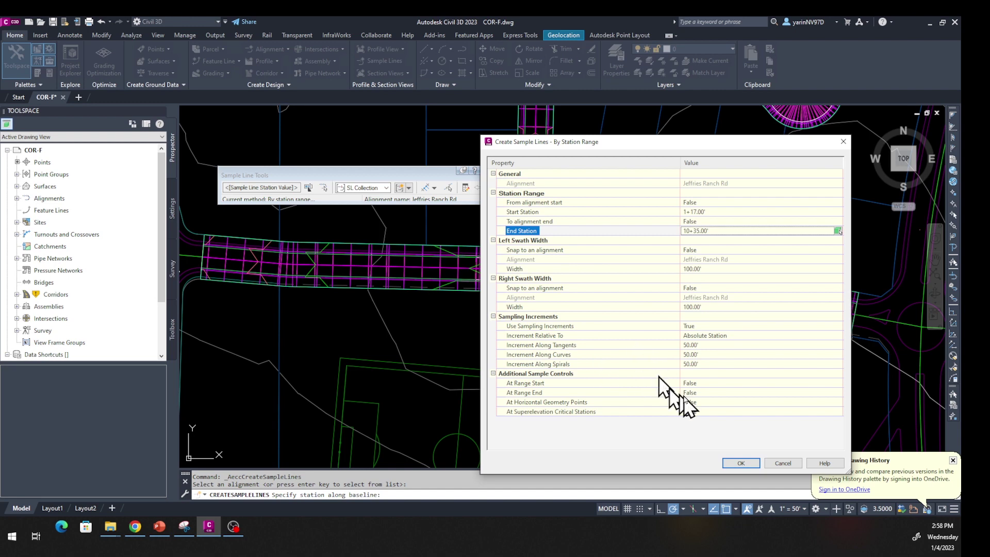
# Create sample lines every 50 ft from 1+50 to 10+00, then clear all Event Viewer events and close it
pyautogui.click(740, 463)
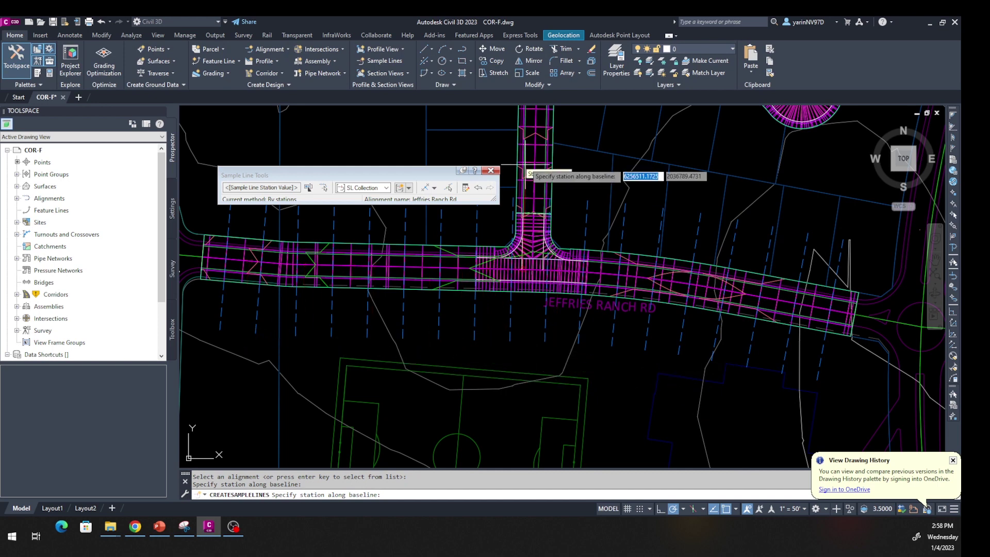
pyautogui.click(495, 172)
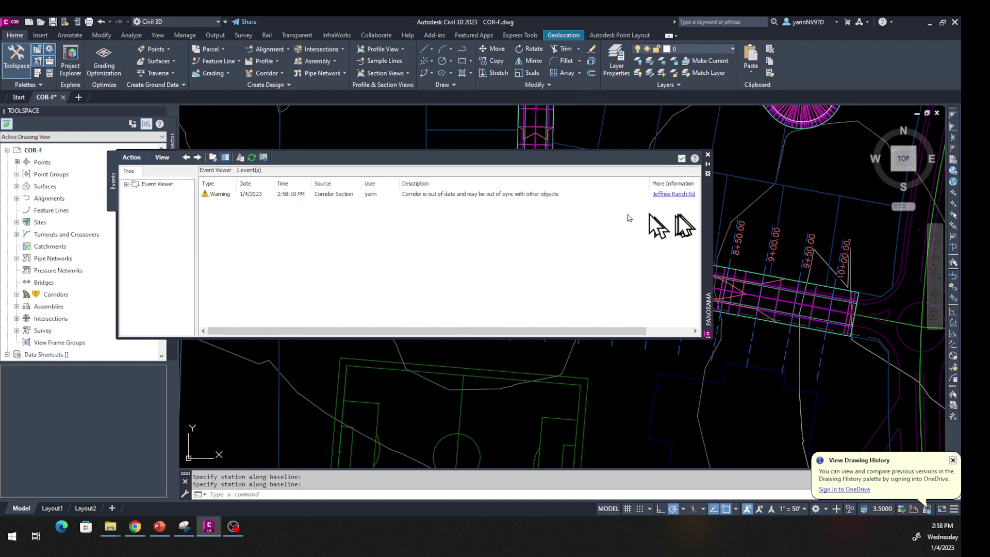
pyautogui.click(132, 157)
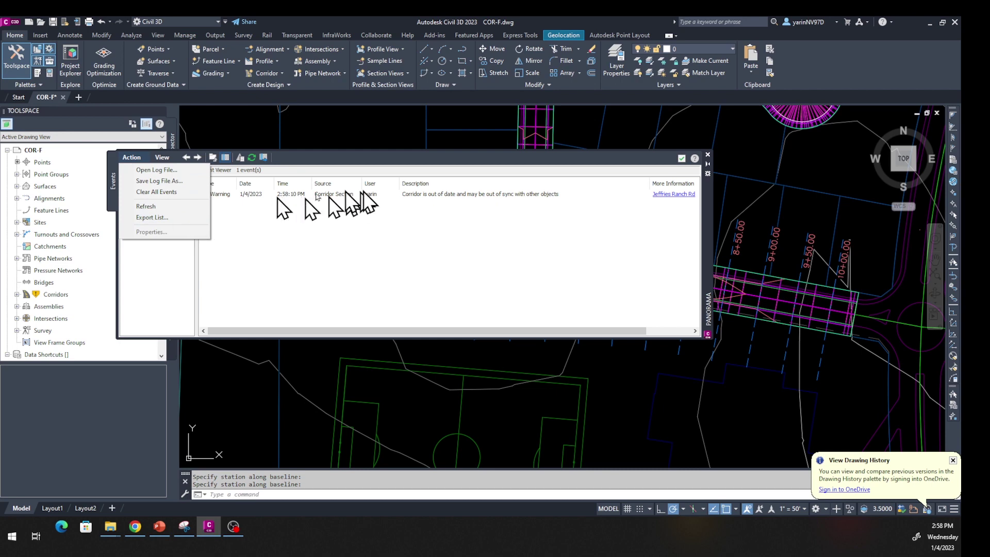
pyautogui.click(152, 193)
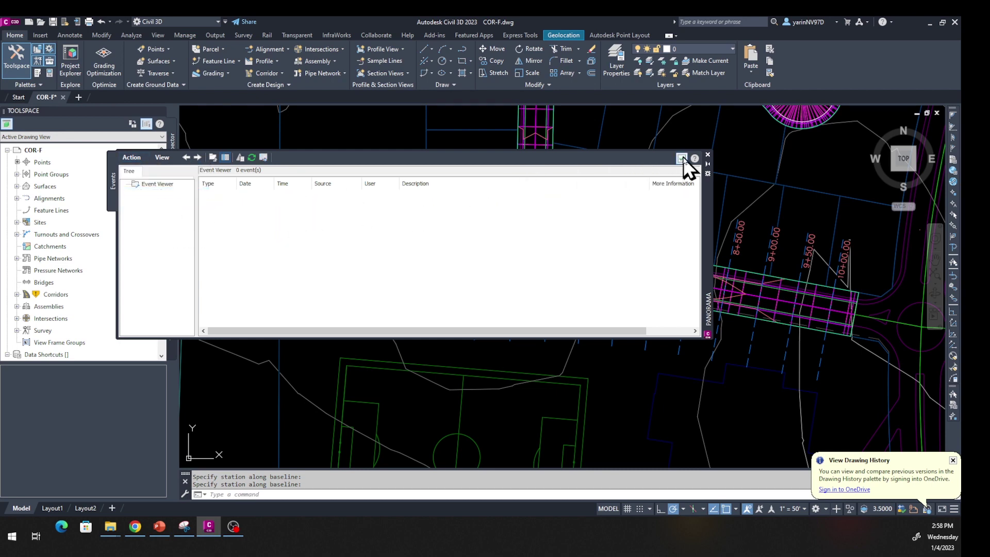
pyautogui.click(708, 153)
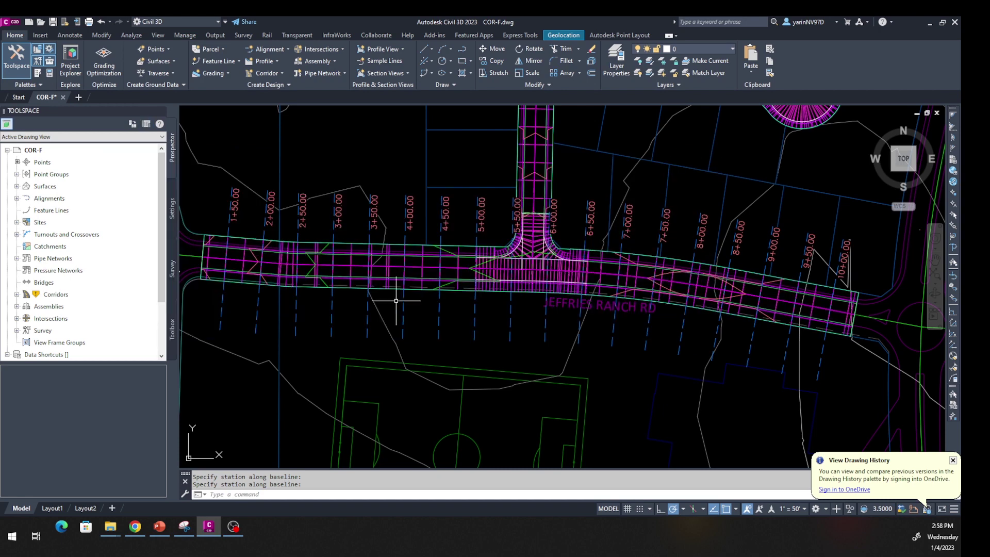
pyautogui.scroll(2, 380, 323)
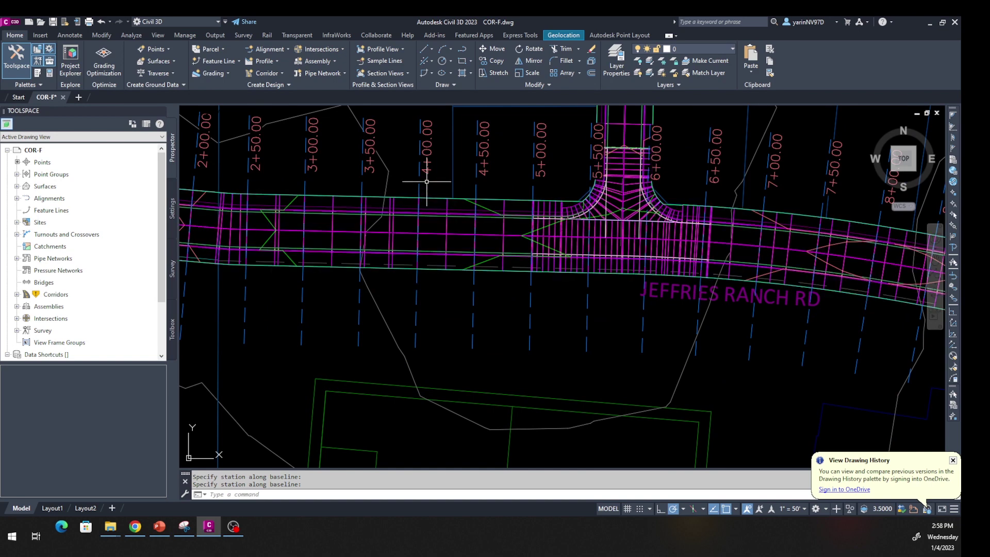
pyautogui.click(421, 304)
pyautogui.press('Escape')
pyautogui.press('Escape')
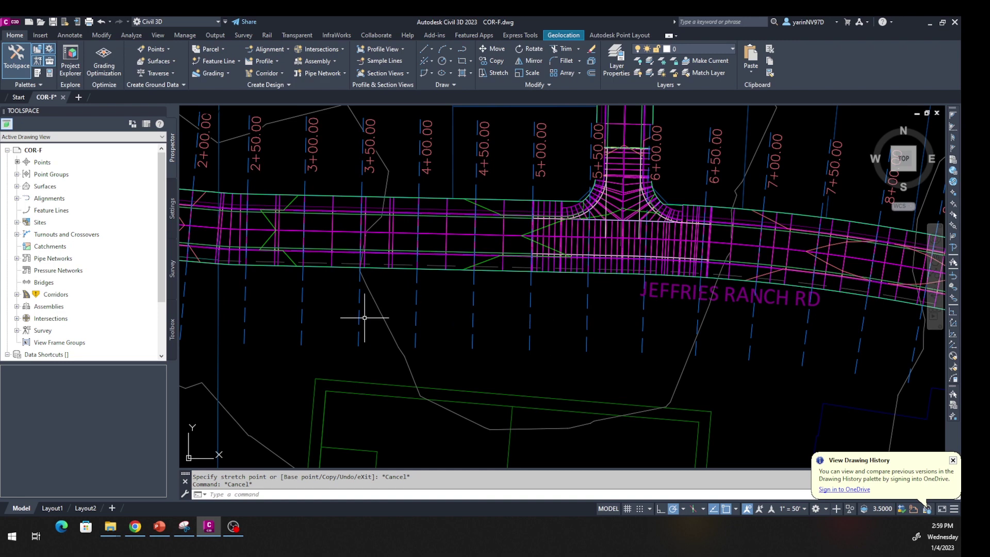
pyautogui.click(473, 327)
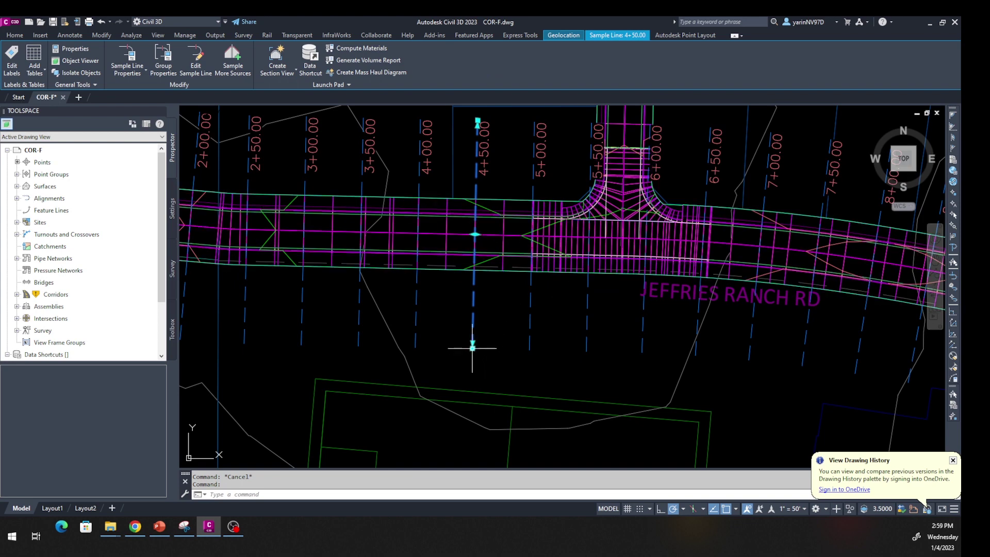
pyautogui.moveTo(474, 351)
pyautogui.mouseDown()
pyautogui.moveTo(503, 349)
pyautogui.moveTo(467, 352)
pyautogui.mouseUp()
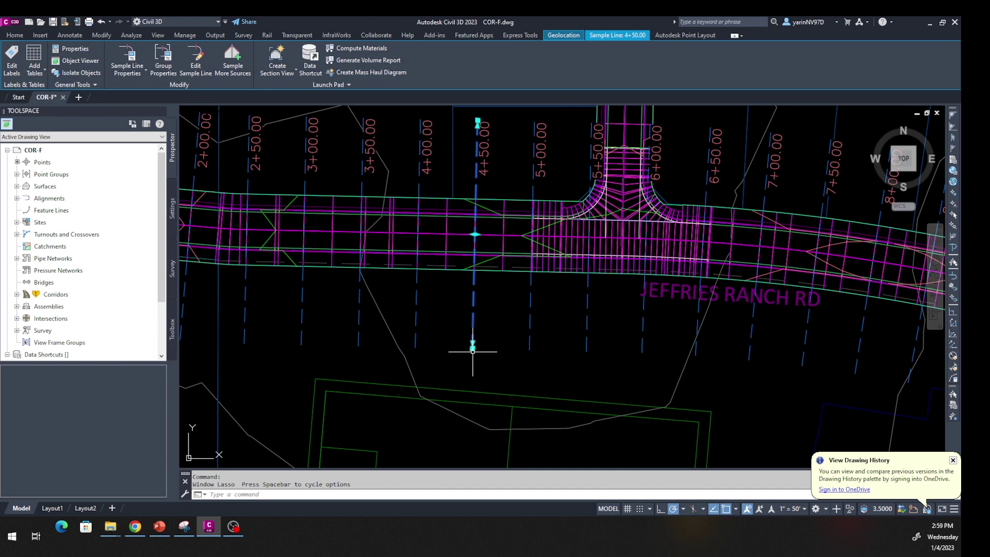
pyautogui.click(473, 348)
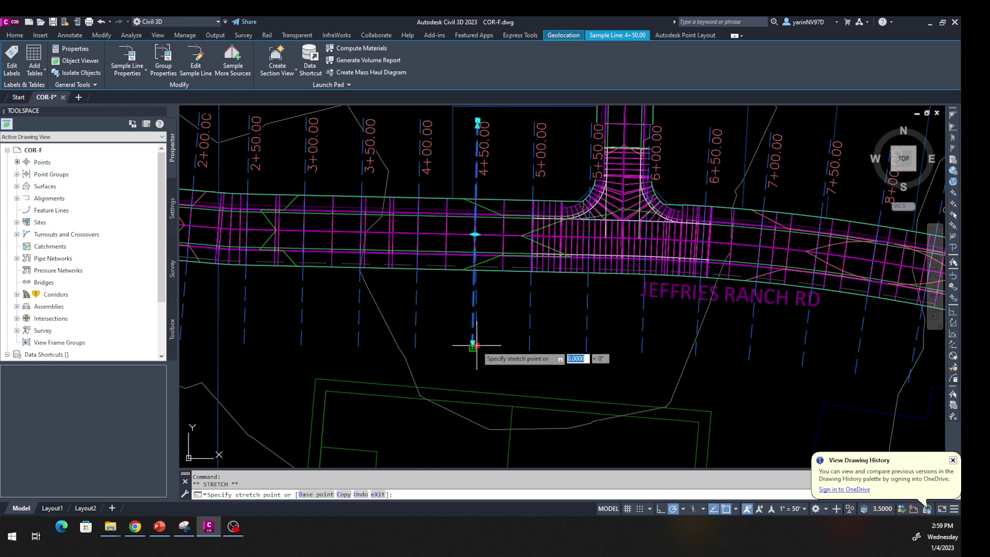
pyautogui.press('Escape')
pyautogui.press('Escape')
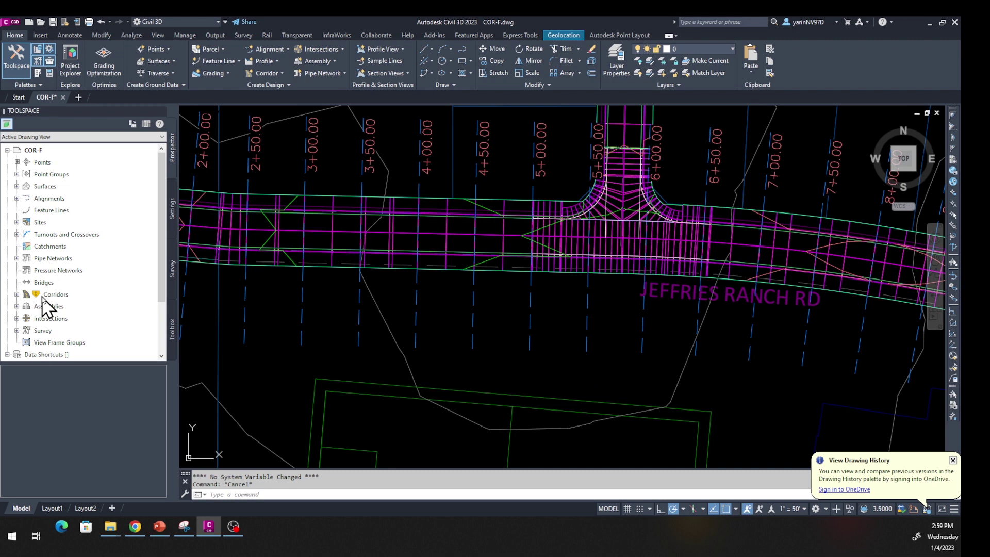
# Rebuild all corridors from Prospector so the Jeffries Ranch Rd corridor is up to date
pyautogui.click(42, 297)
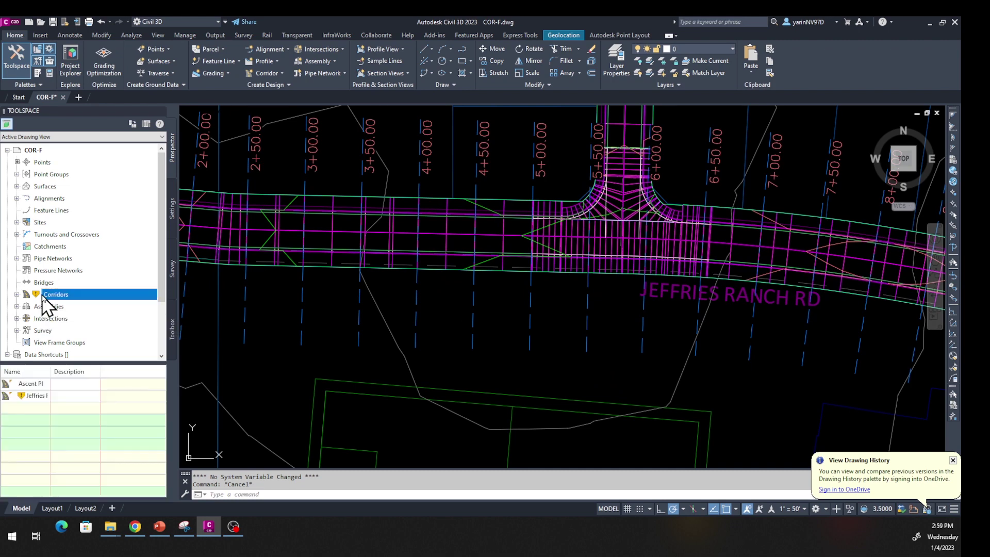
pyautogui.rightClick(44, 298)
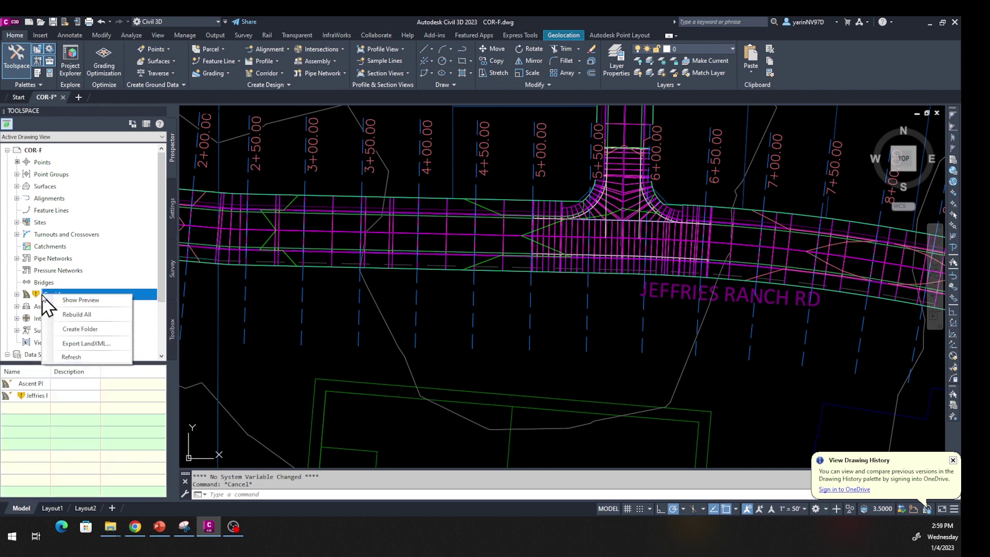
pyautogui.click(98, 315)
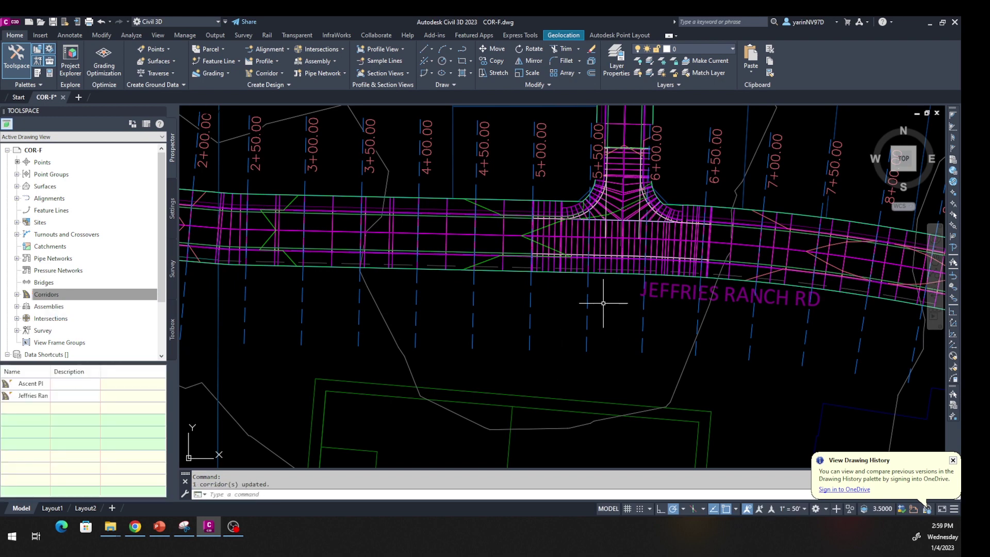
pyautogui.moveTo(603, 303)
pyautogui.moveTo(621, 361)
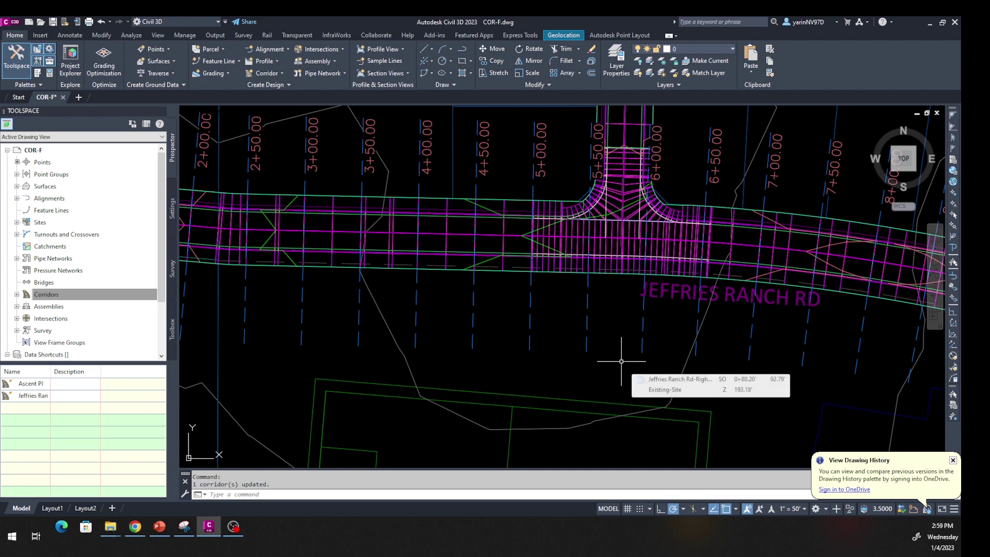